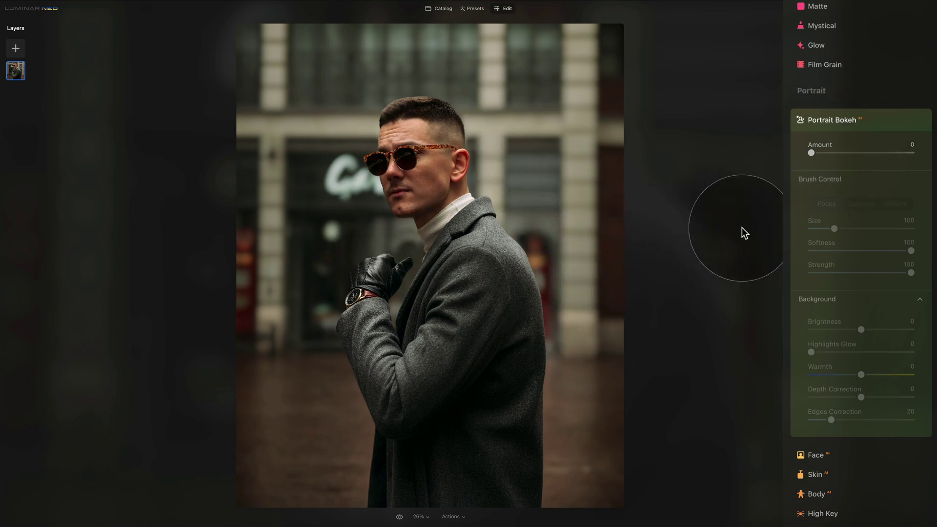
Set the Portrait Bokeh amount to 20 and paint a Focus stroke over the background pillar beside the man's head.
left_click(815, 152)
left_click_drag(815, 153, 832, 153)
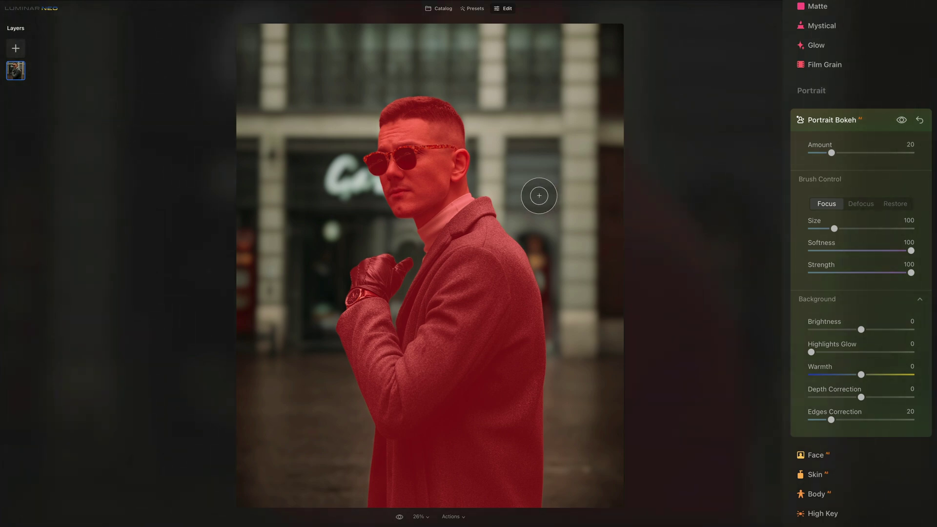
mouse_move(504, 75)
left_mouse_down()
mouse_move(497, 101)
mouse_move(509, 112)
mouse_move(508, 65)
mouse_move(522, 157)
mouse_move(485, 163)
left_mouse_up()
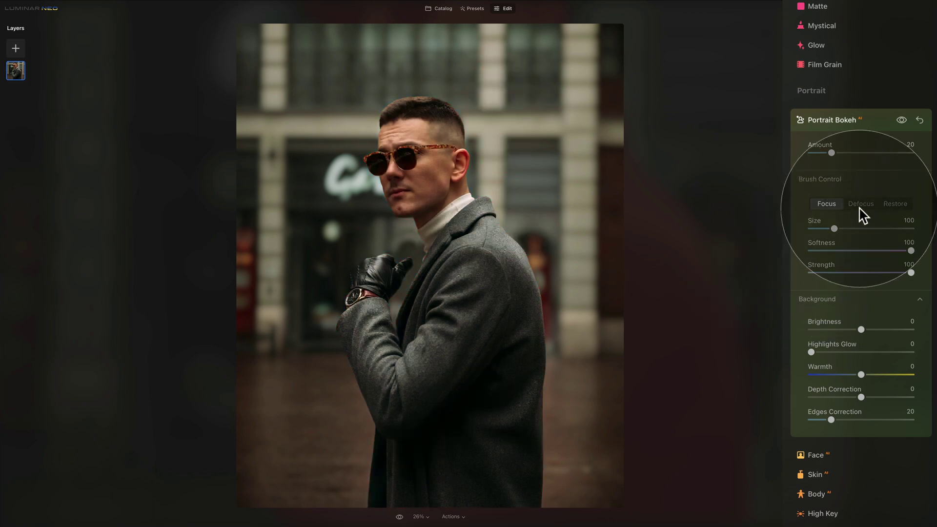
Use the Defocus brush on the background beside the man and over the side of his head.
left_click(859, 205)
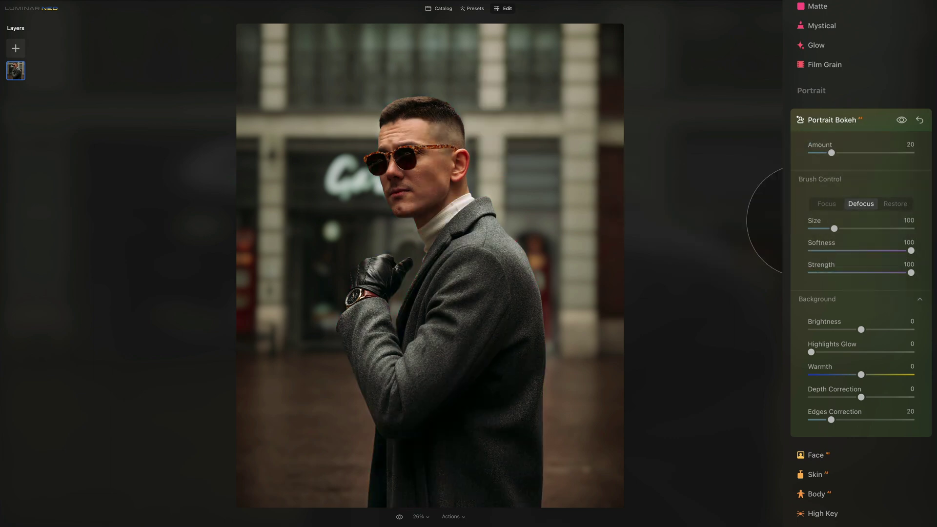
mouse_move(534, 140)
left_mouse_down()
mouse_move(549, 110)
mouse_move(518, 166)
mouse_move(543, 88)
mouse_move(517, 158)
mouse_move(532, 80)
mouse_move(519, 126)
mouse_move(528, 82)
mouse_move(552, 157)
left_mouse_up()
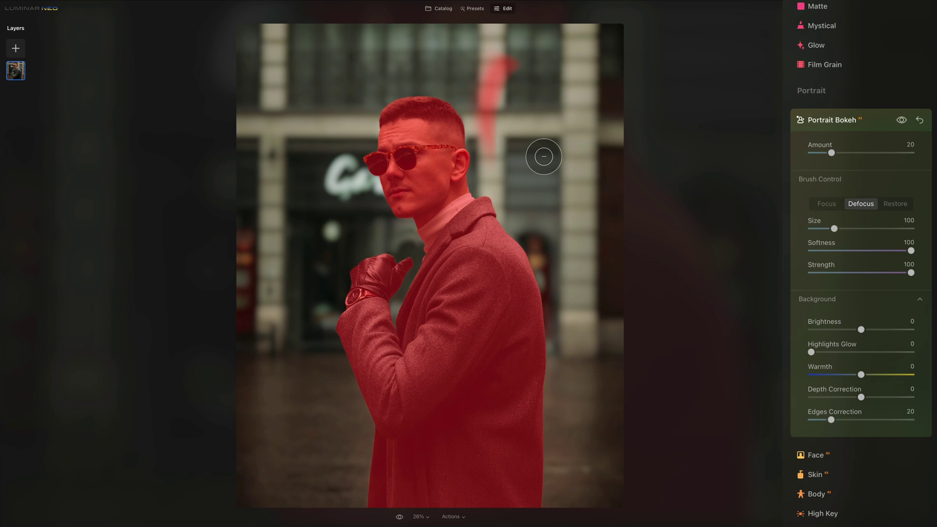
mouse_move(434, 109)
left_mouse_down()
mouse_move(445, 127)
mouse_move(422, 80)
mouse_move(439, 116)
left_mouse_up()
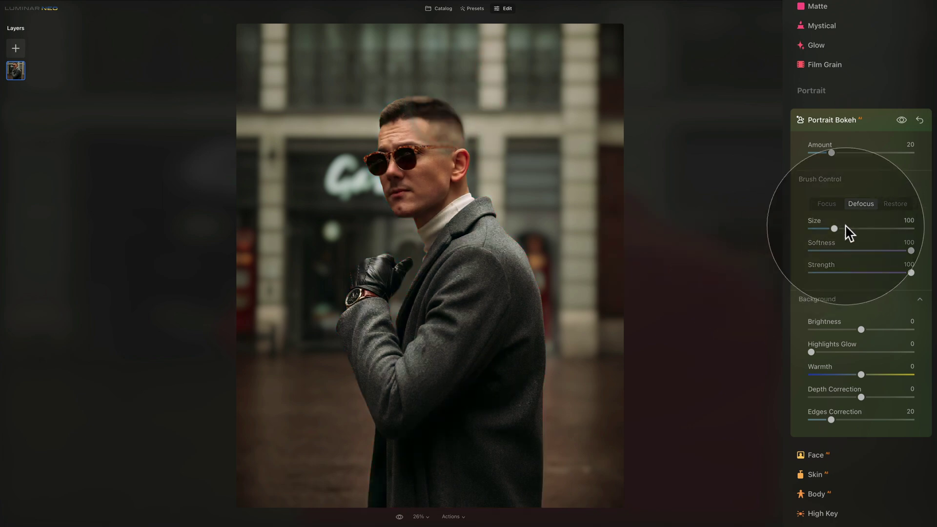
Restore the original mask around the side of the man's head and set the brush size to 119.
left_click(895, 204)
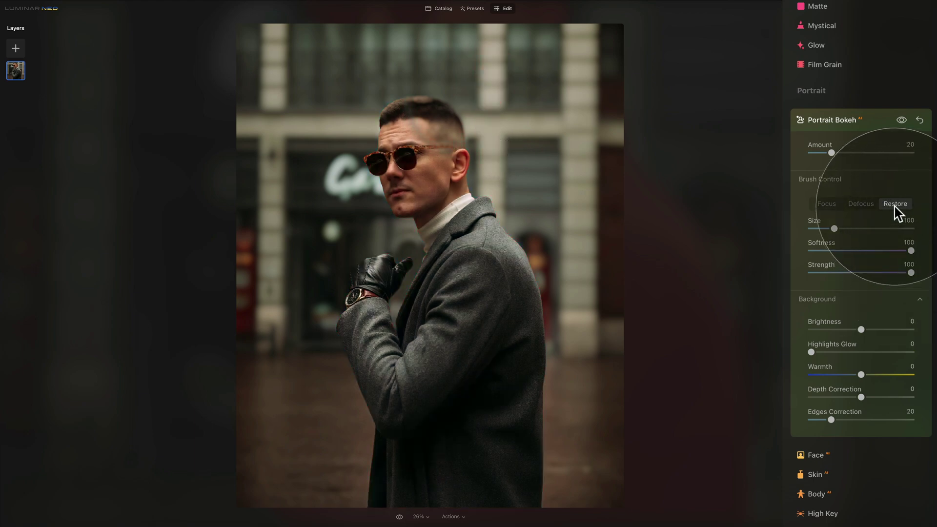
mouse_move(506, 180)
left_mouse_down()
mouse_move(439, 142)
mouse_move(426, 94)
mouse_move(464, 156)
mouse_move(443, 157)
left_mouse_up()
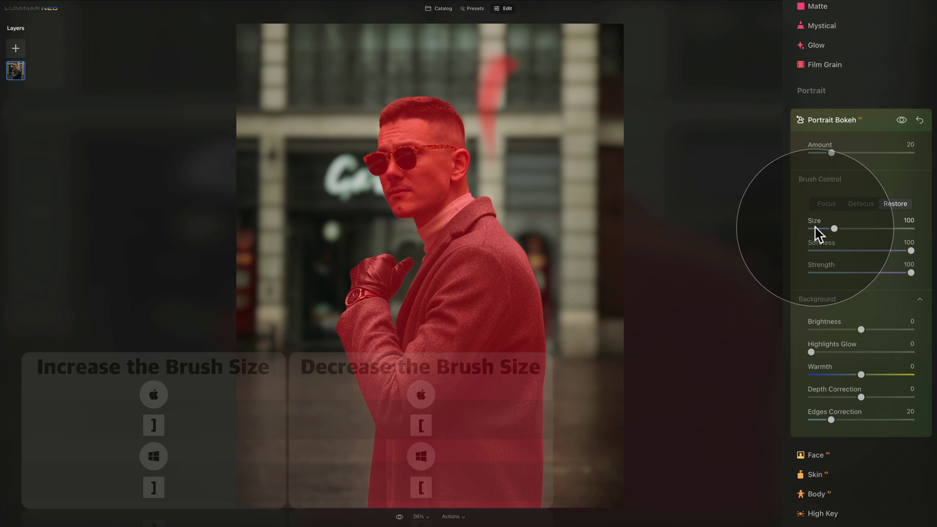
left_click_drag(834, 228, 839, 228)
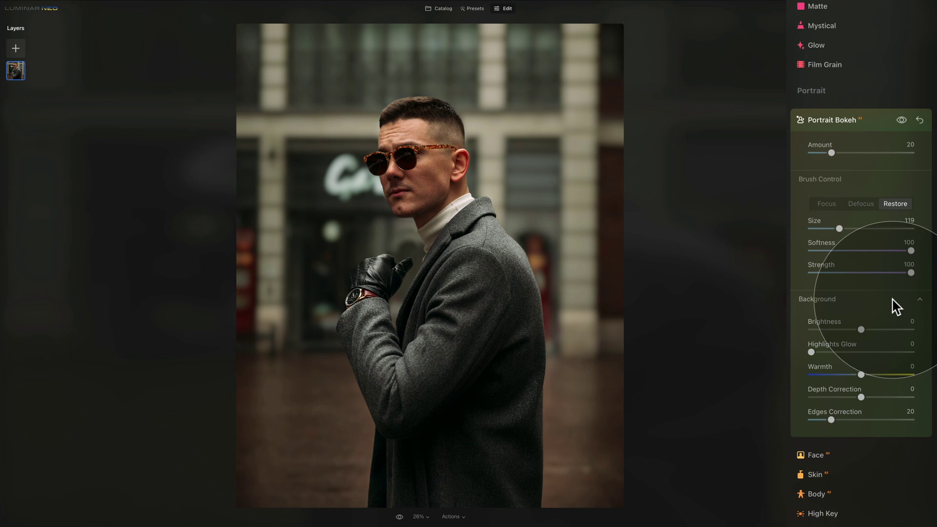
Try background brightness values of 100, -100, 94 and 18, and reset the brightness to its default.
left_click(920, 299)
left_click(920, 431)
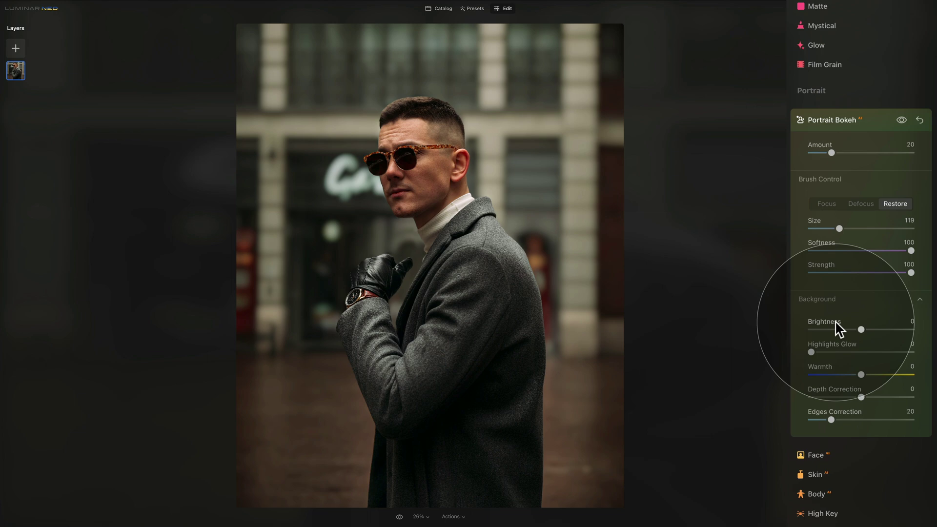
left_click_drag(862, 329, 917, 330)
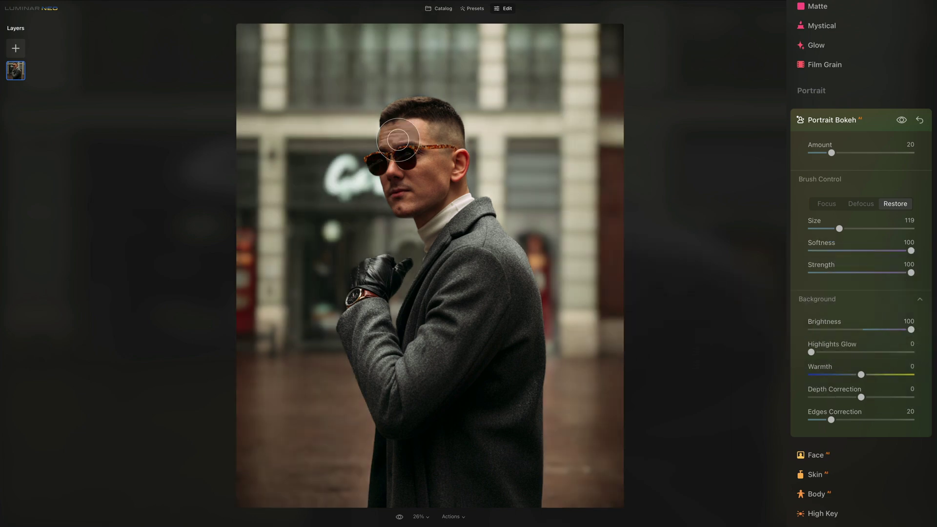
left_click_drag(910, 329, 804, 337)
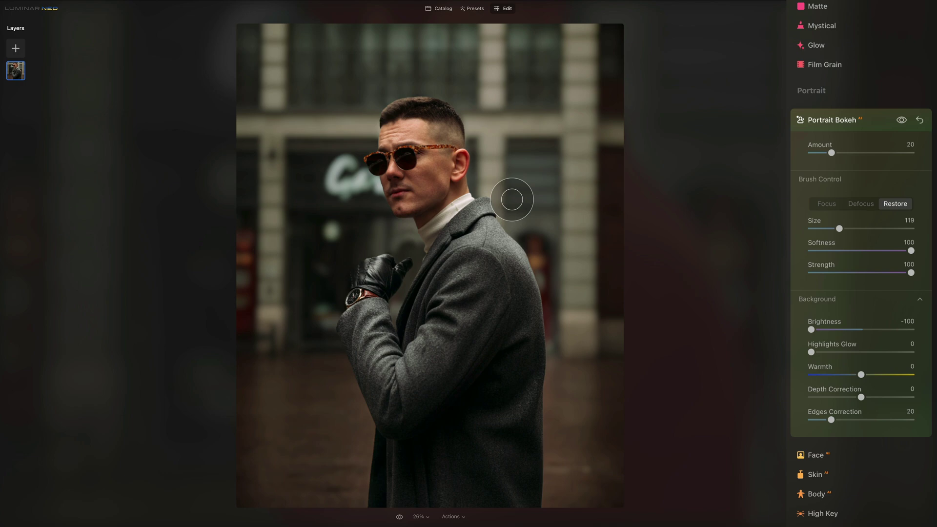
double_click(829, 324)
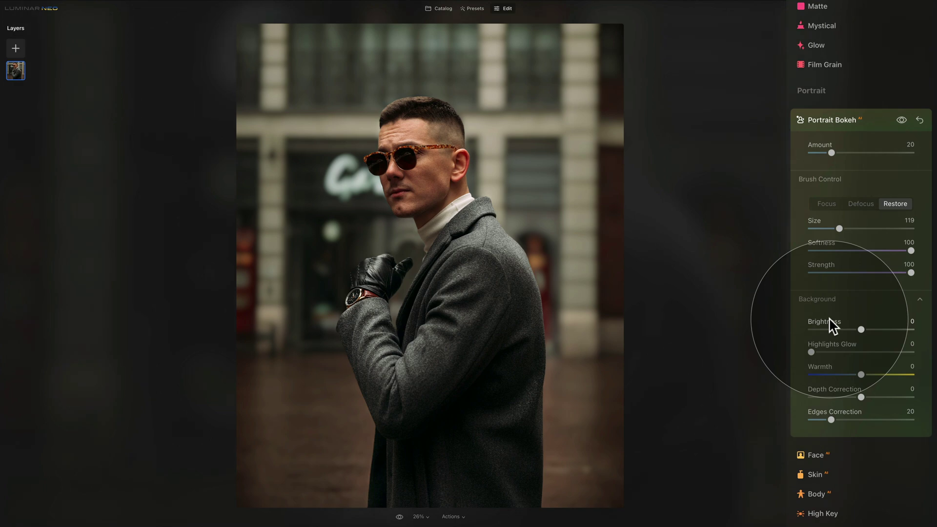
left_click_drag(881, 334, 912, 330)
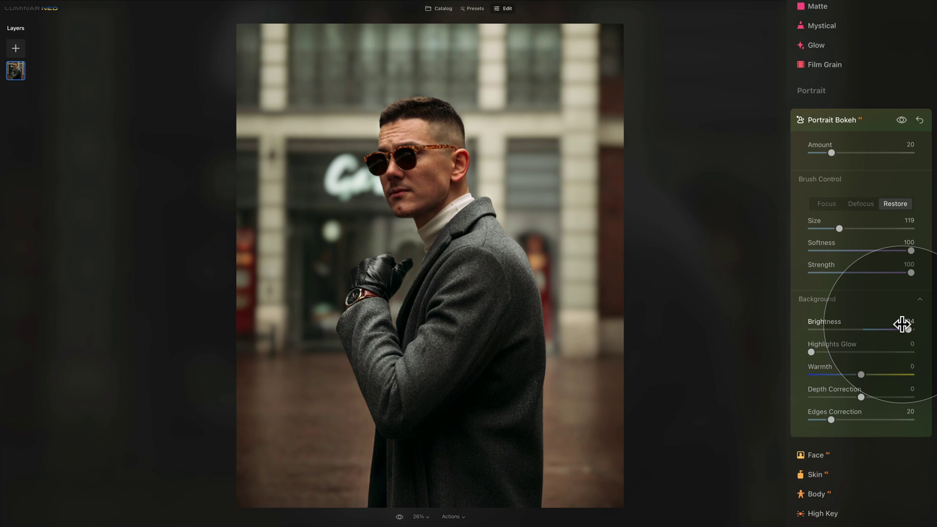
left_click_drag(902, 324, 871, 328)
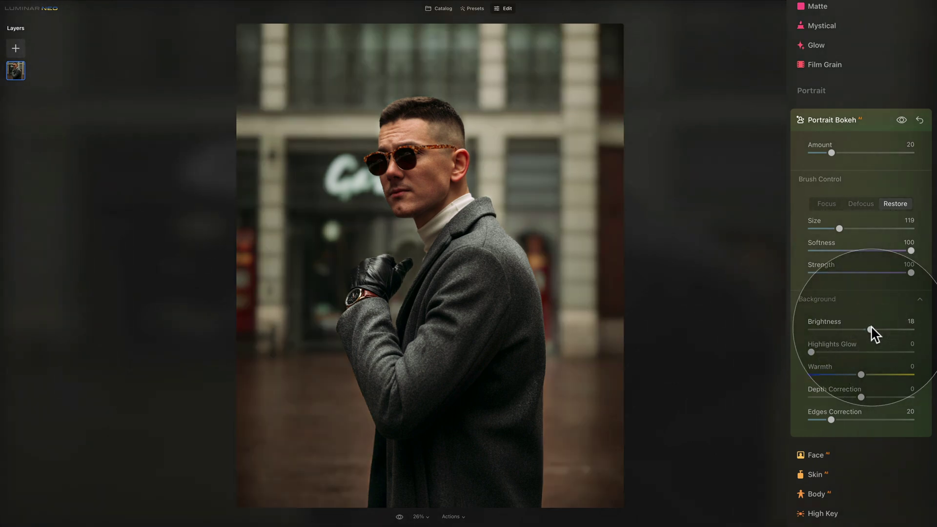
double_click(827, 318)
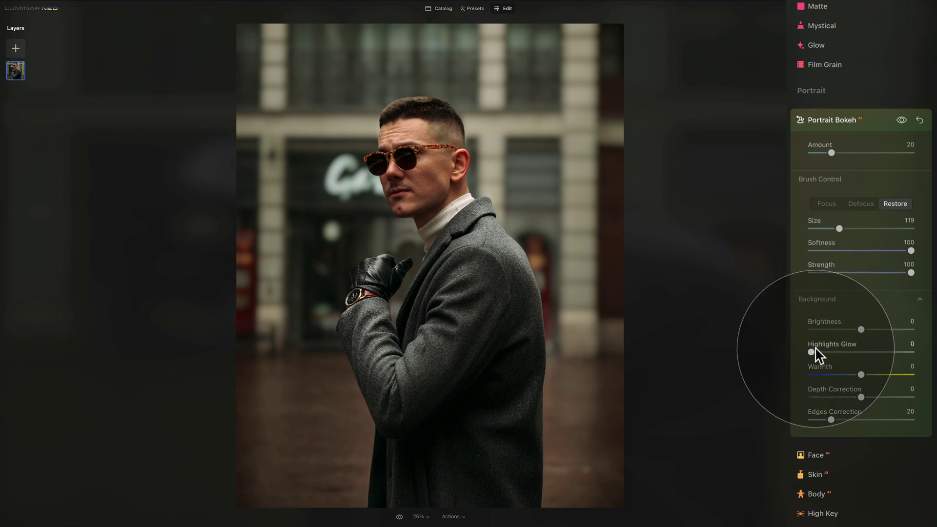
Try a background Highlights Glow of 96 and a Warmth of -77, resetting each to its default.
left_click_drag(812, 352, 907, 351)
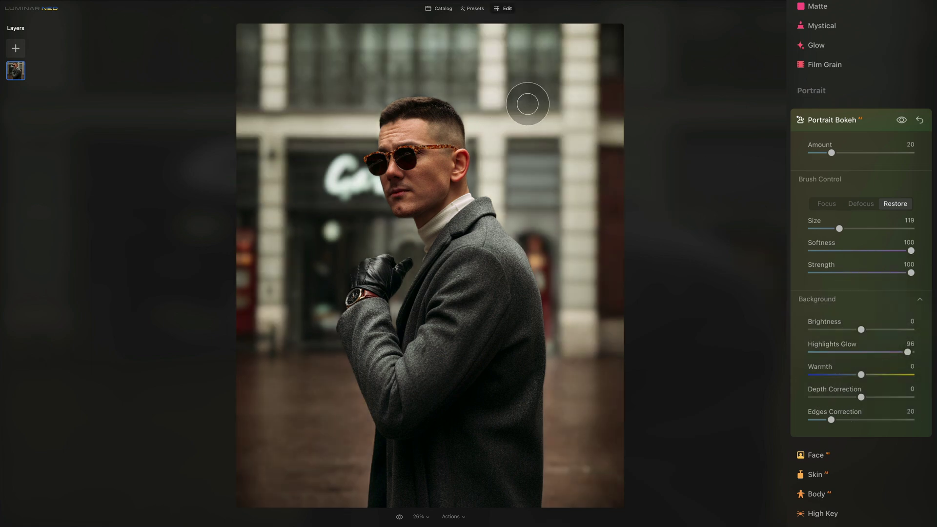
mouse_move(527, 102)
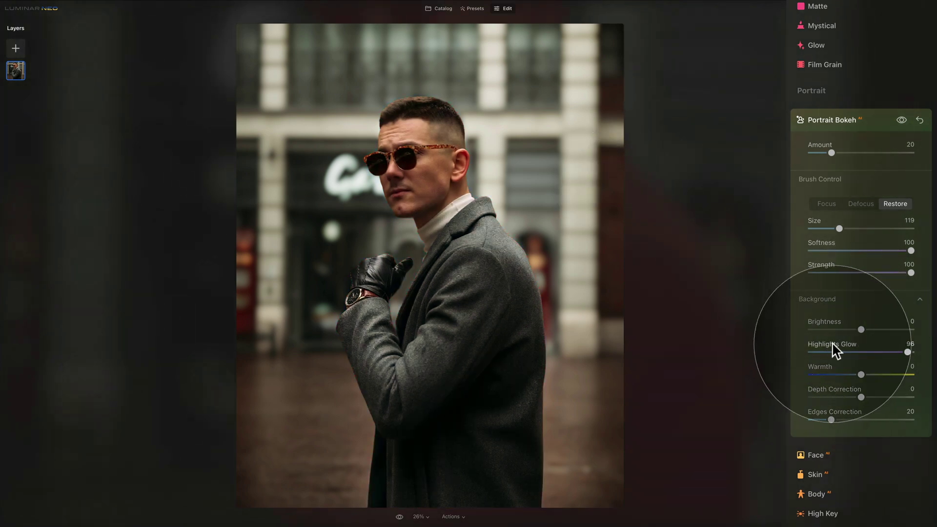
double_click(833, 344)
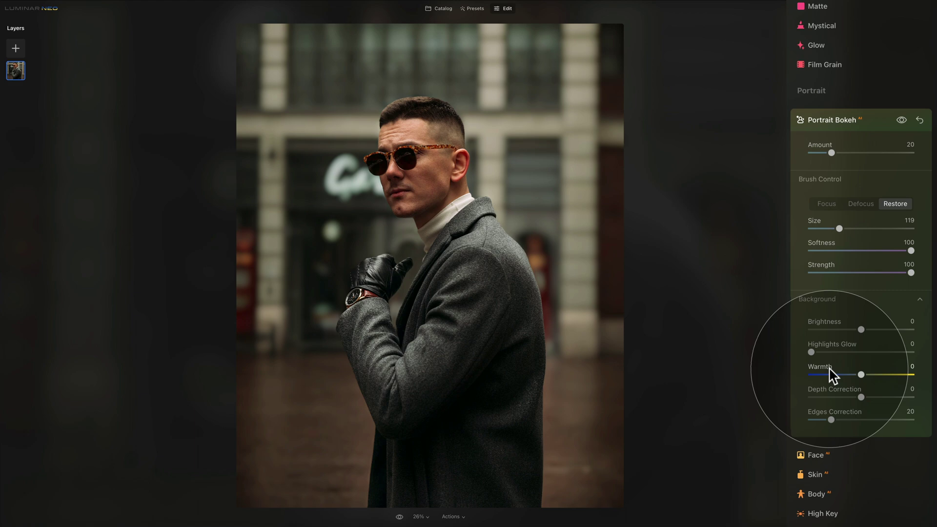
left_click_drag(862, 375, 808, 374)
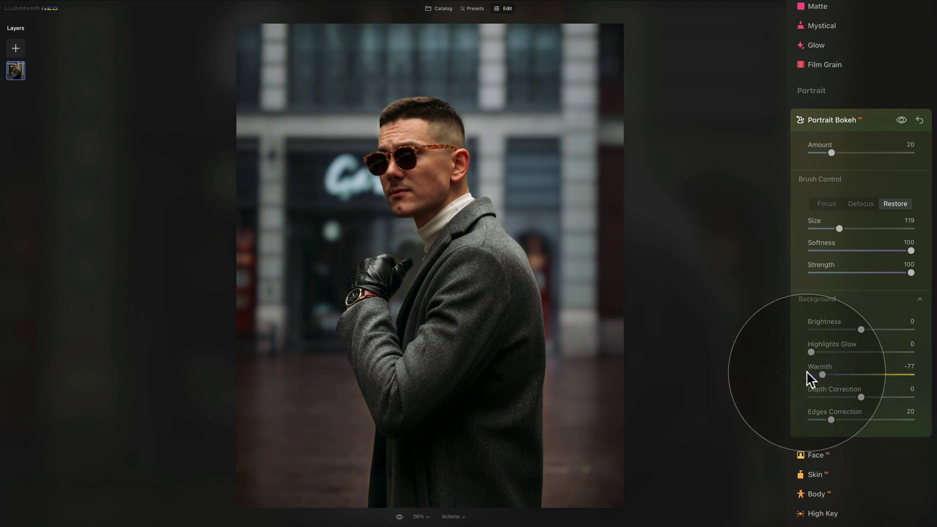
double_click(815, 365)
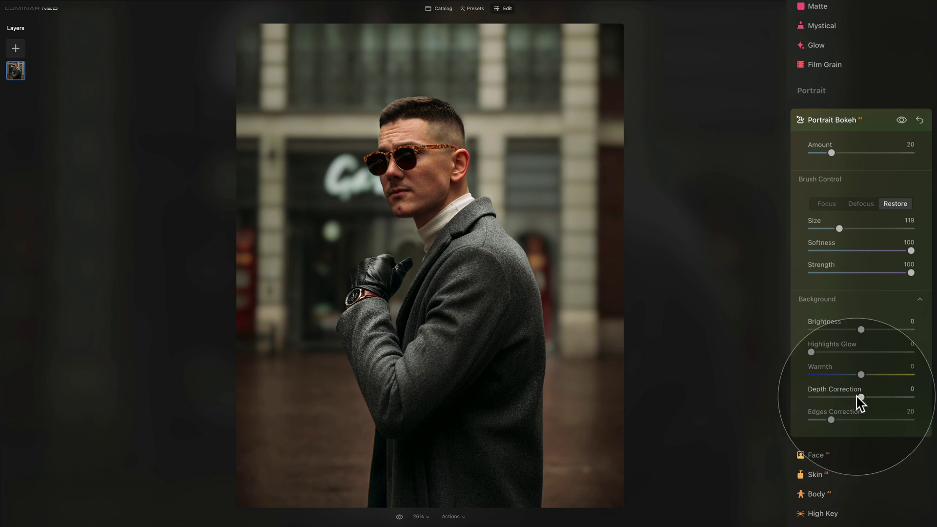
Try Depth Correction at 92 and -100, checking the mask on the photo, and reset it to its default.
left_click_drag(861, 397, 907, 397)
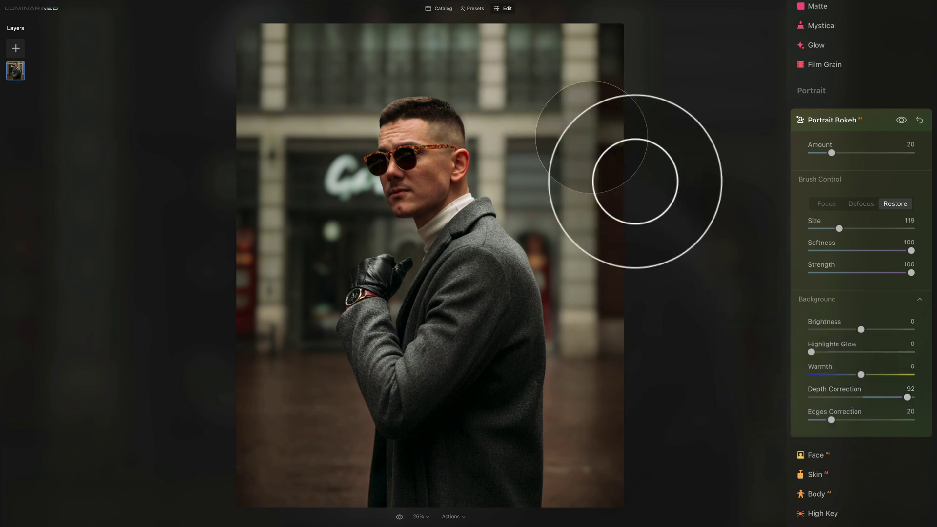
left_click(559, 144)
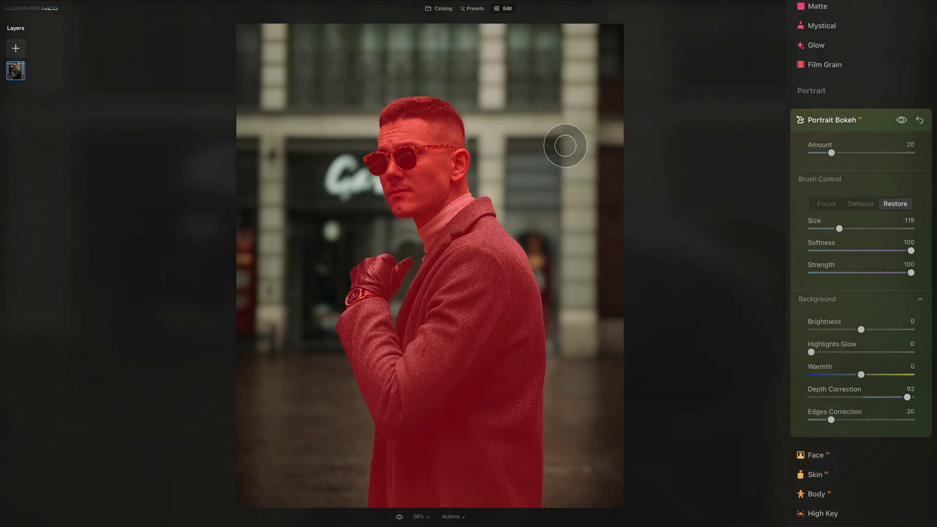
left_click_drag(906, 397, 794, 401)
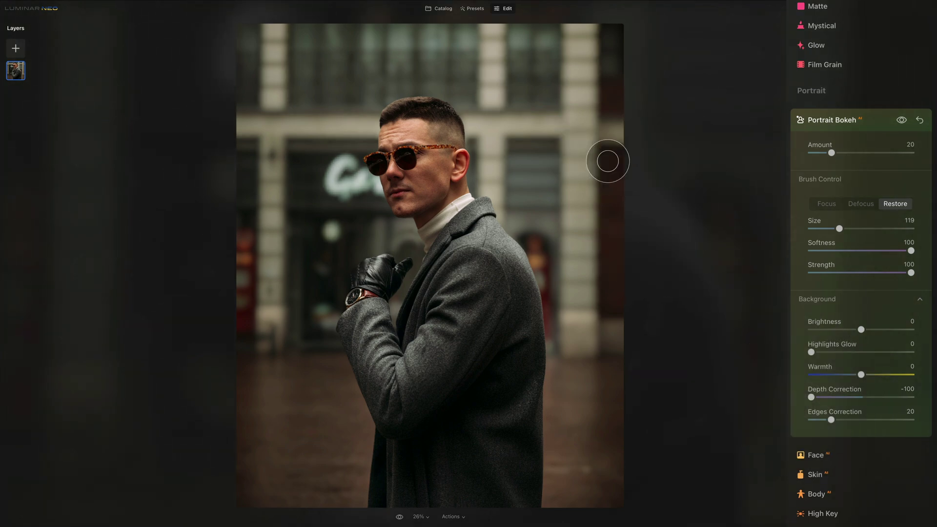
left_click(598, 200)
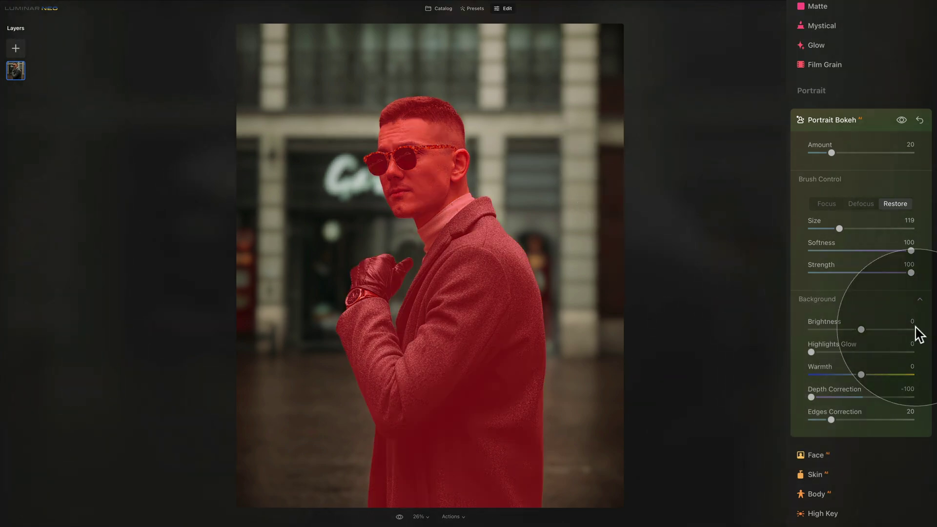
double_click(847, 395)
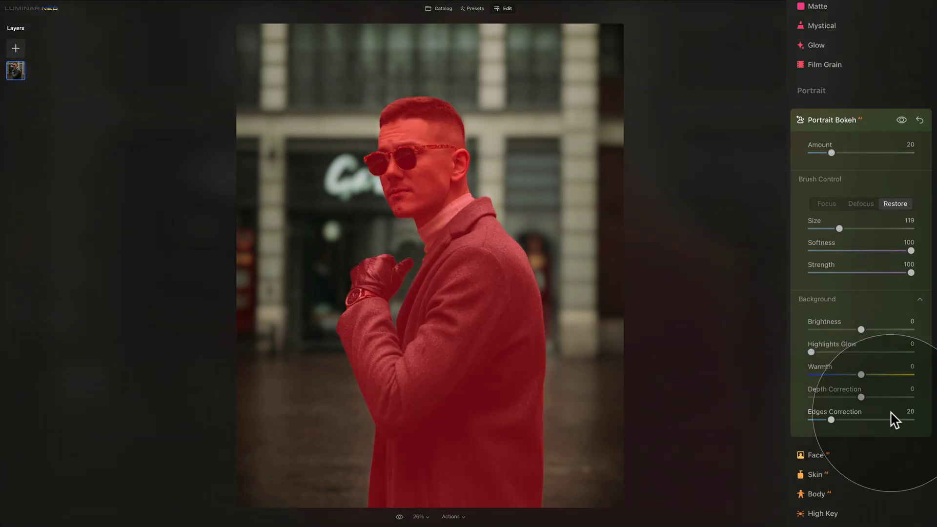
Try Edges Correction at 100 and set it to 0, inspecting the mask edge around the man's head.
left_click(419, 516)
left_click(424, 469)
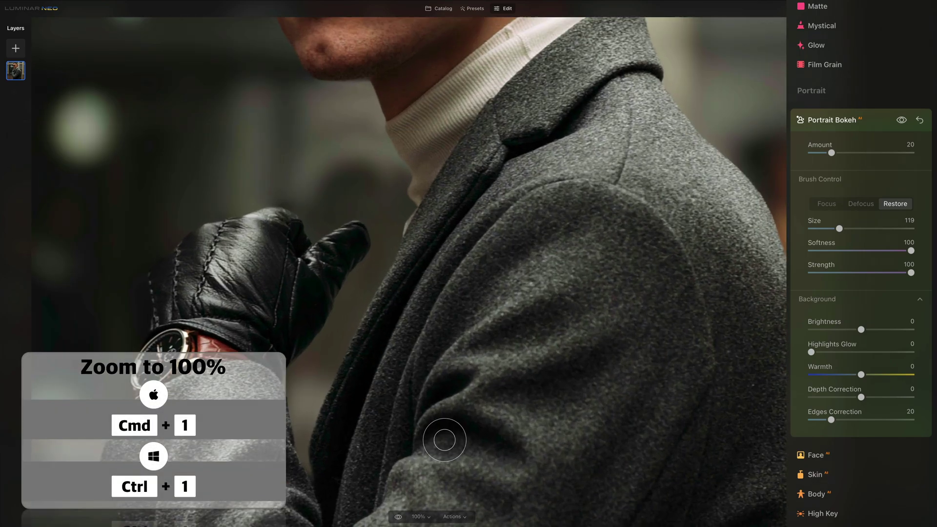
left_click_drag(506, 186, 564, 423)
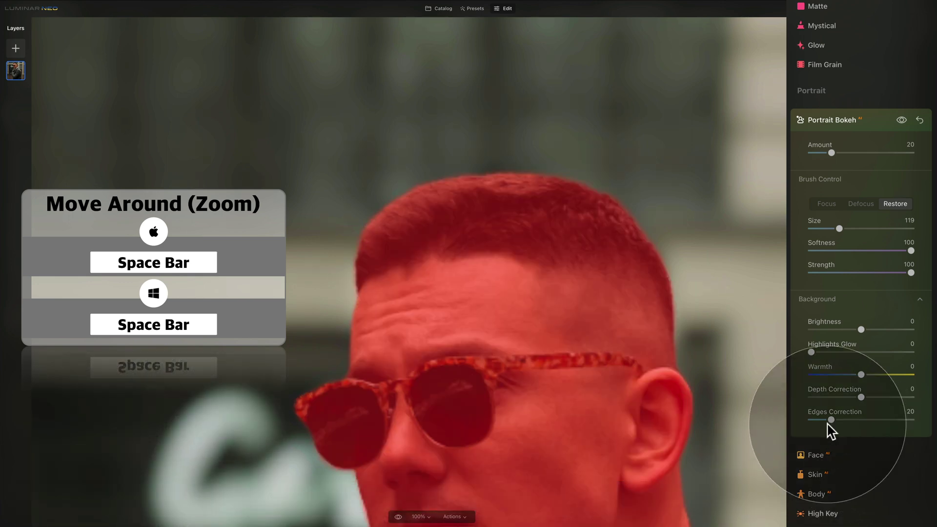
left_click_drag(831, 419, 922, 422)
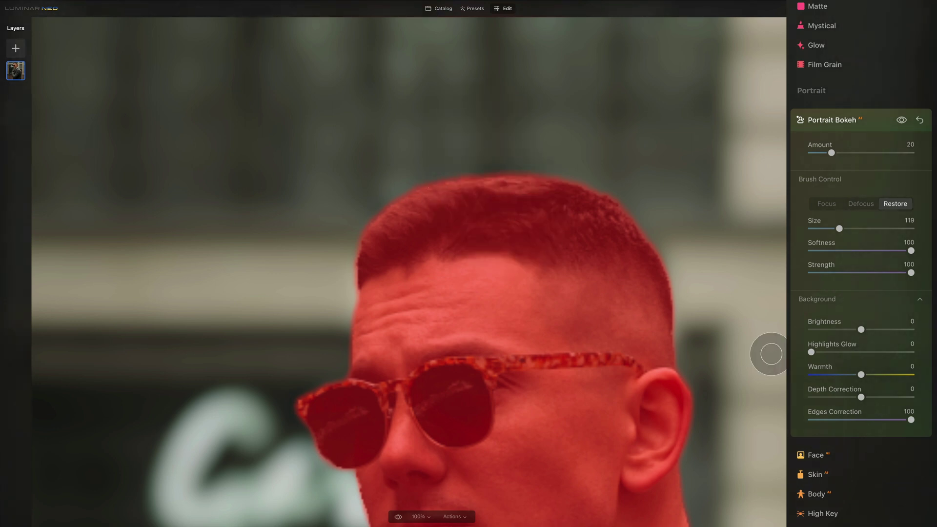
left_click_drag(910, 421, 806, 419)
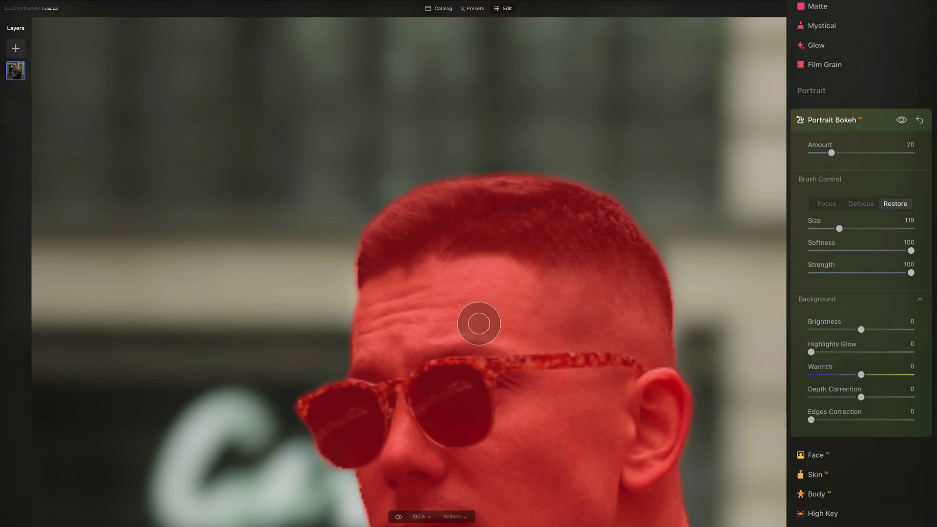
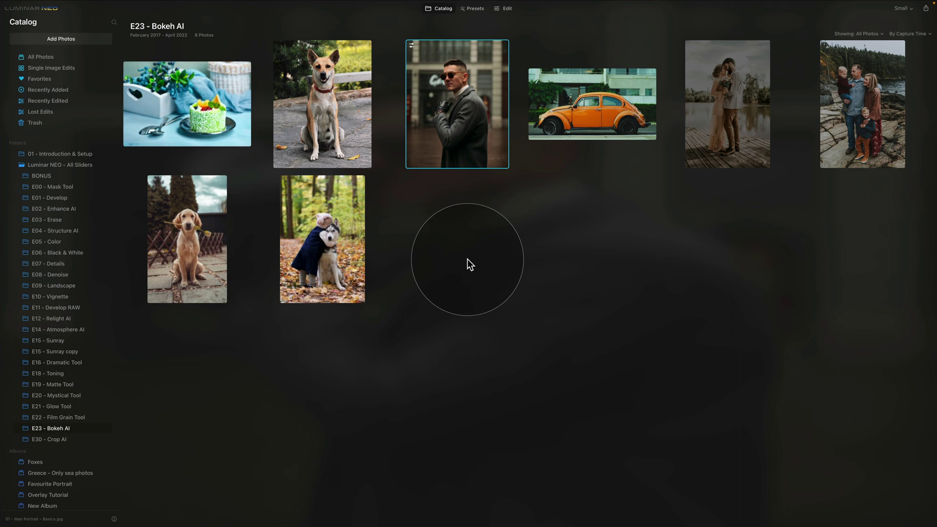
Open the photo of the couple by the lake for editing and set its Portrait Bokeh amount to 23.
left_click(704, 138)
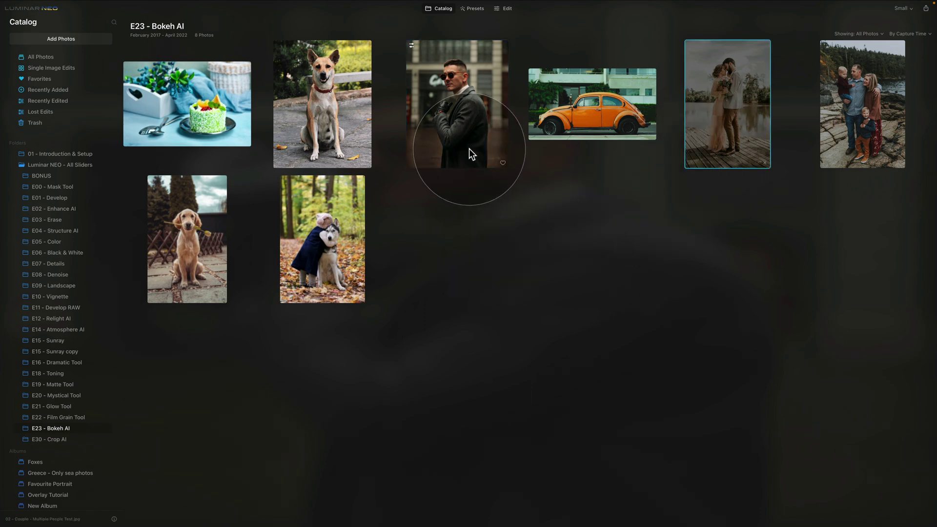
left_click(728, 129)
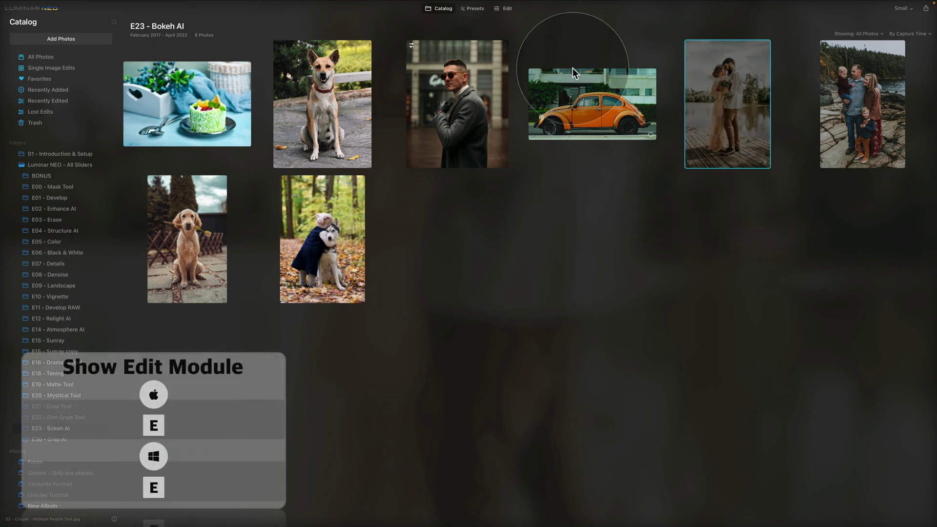
left_click(503, 10)
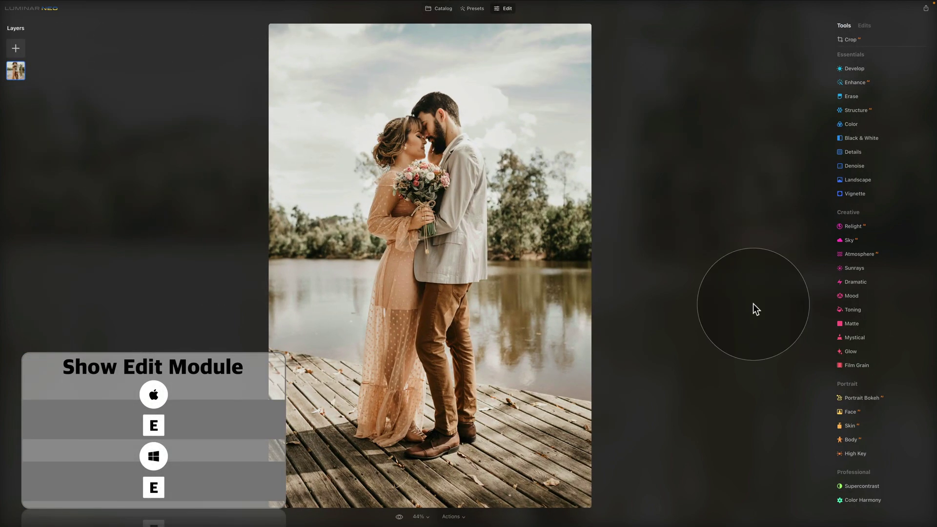
left_click(877, 397)
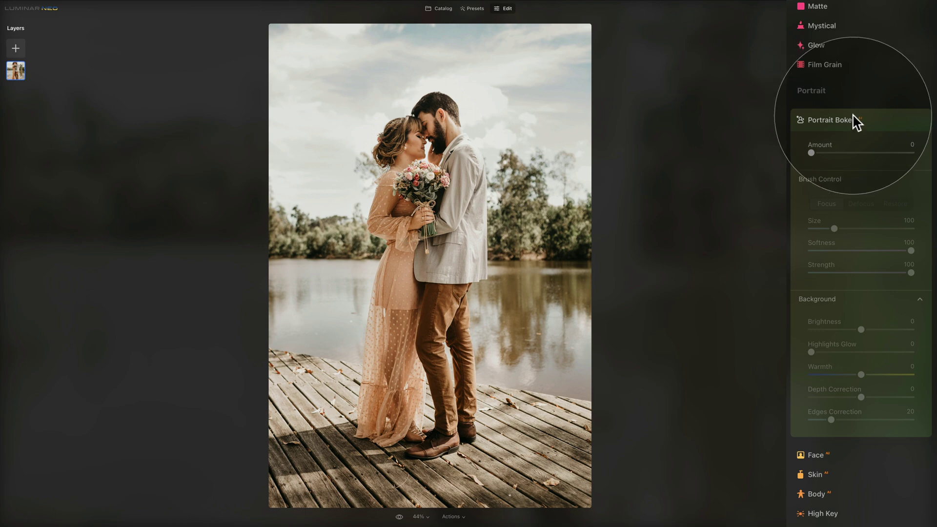
left_click(833, 153)
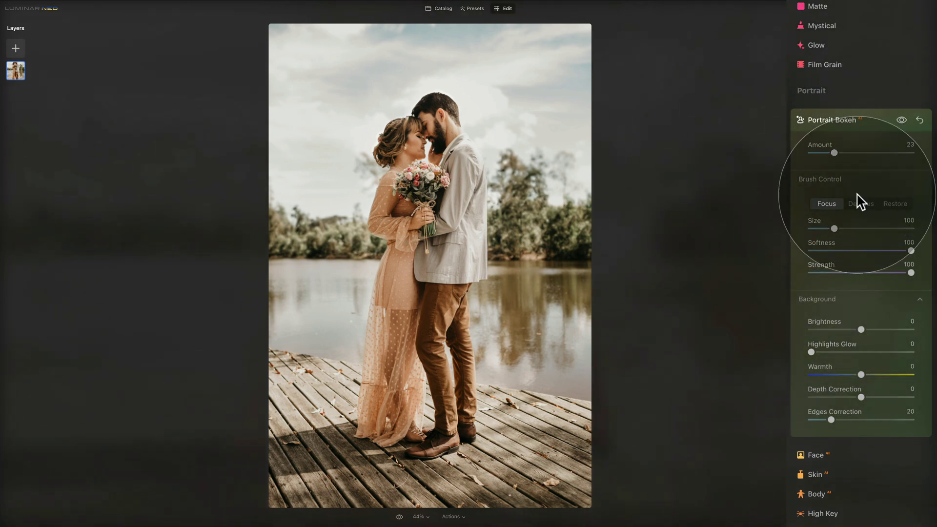
Set the bokeh Amount to 53, with a background Brightness of 48 and a Highlights Glow of 20.
left_click(827, 204)
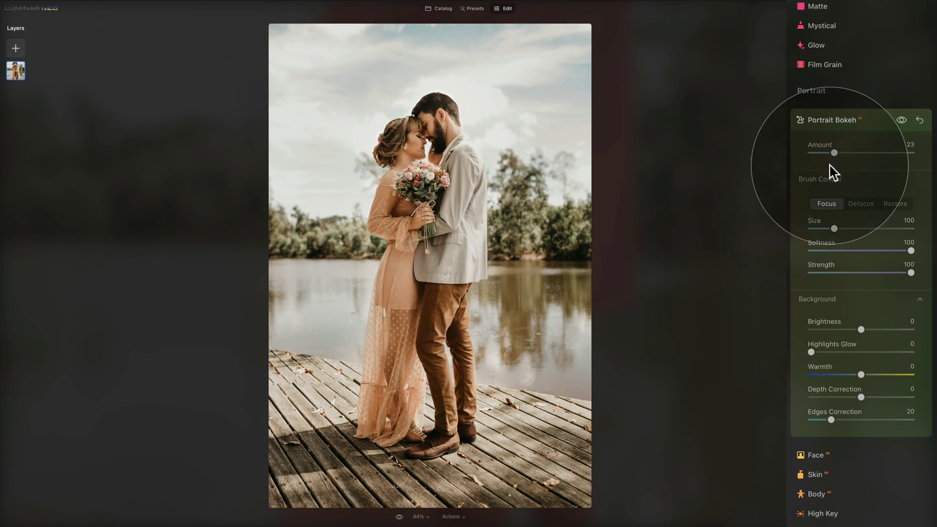
left_click_drag(831, 152, 870, 156)
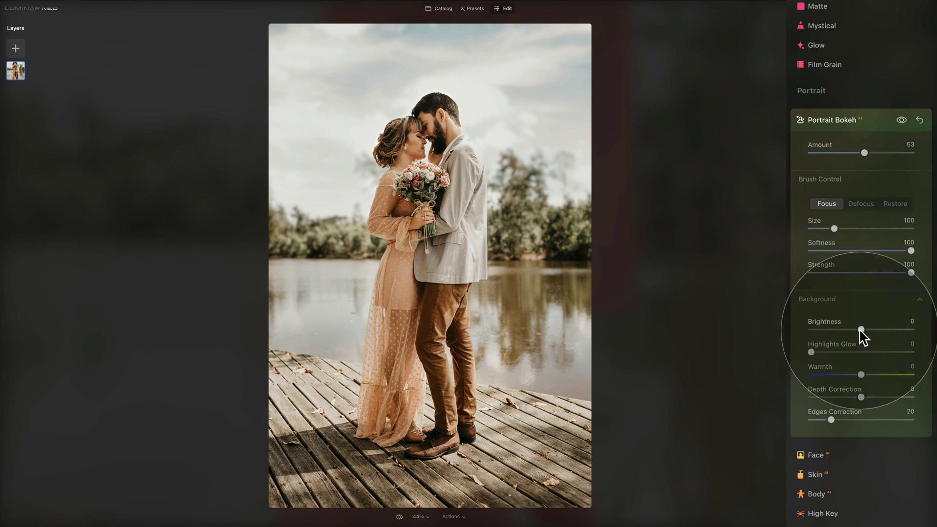
left_click_drag(861, 329, 885, 330)
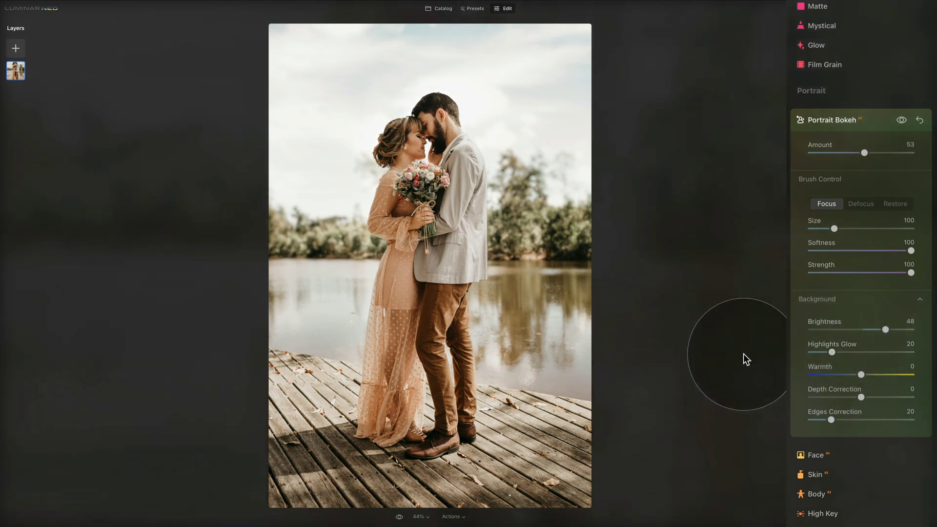
Remove the mask spill from the planks around the man's shoes using the Defocus brush at size 68.
mouse_move(457, 321)
left_mouse_down()
mouse_move(427, 441)
mouse_move(433, 468)
mouse_move(444, 456)
left_mouse_up()
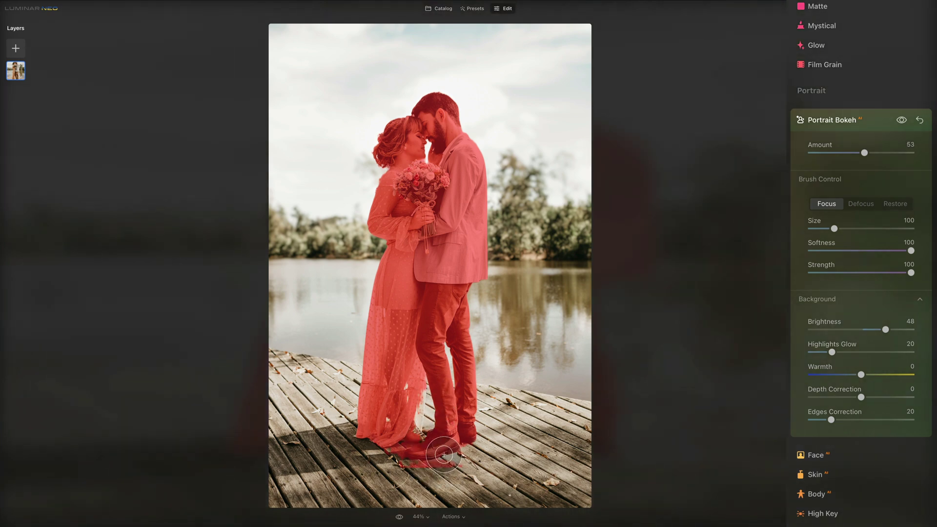
left_click(420, 516)
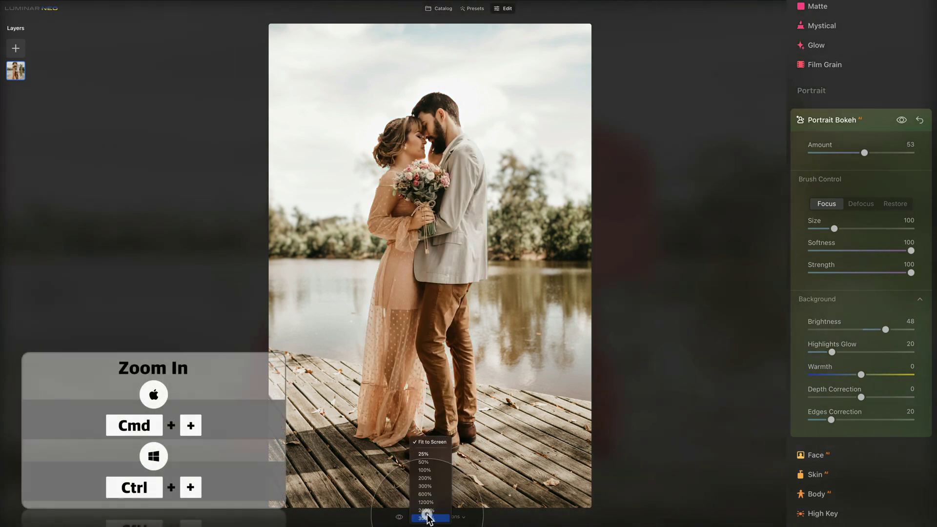
left_click(430, 470)
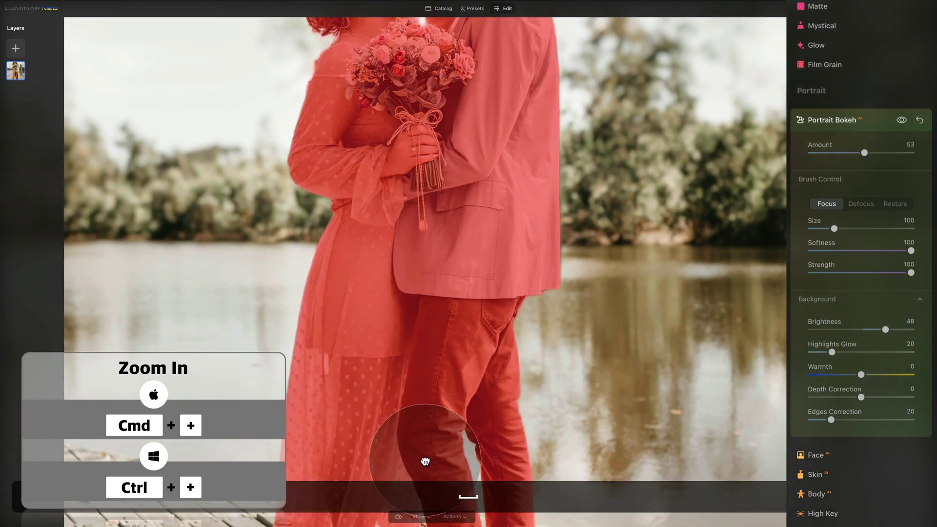
left_click_drag(425, 461, 425, 181)
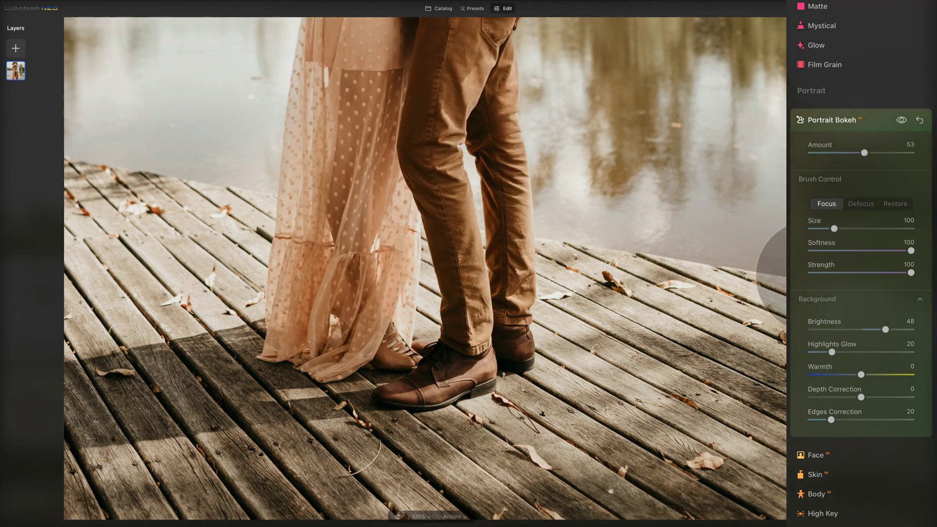
left_click(862, 205)
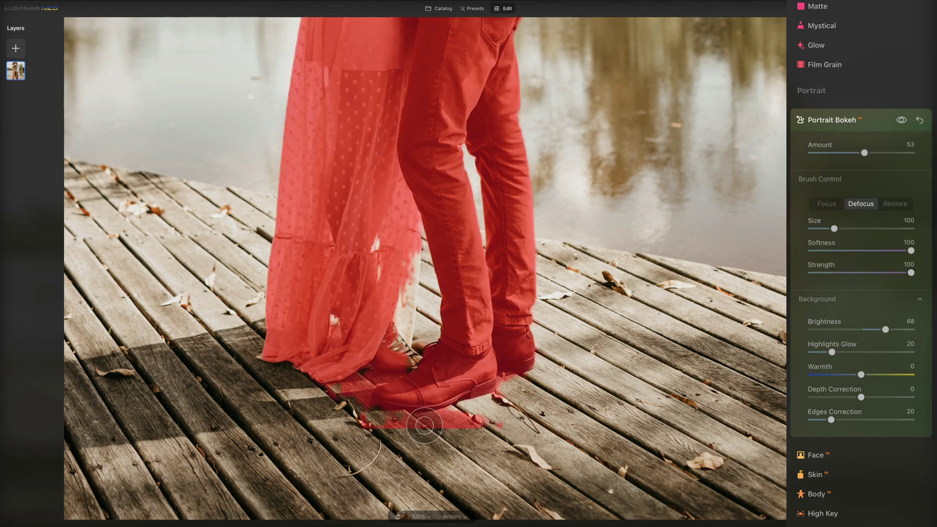
left_click_drag(836, 228, 834, 229)
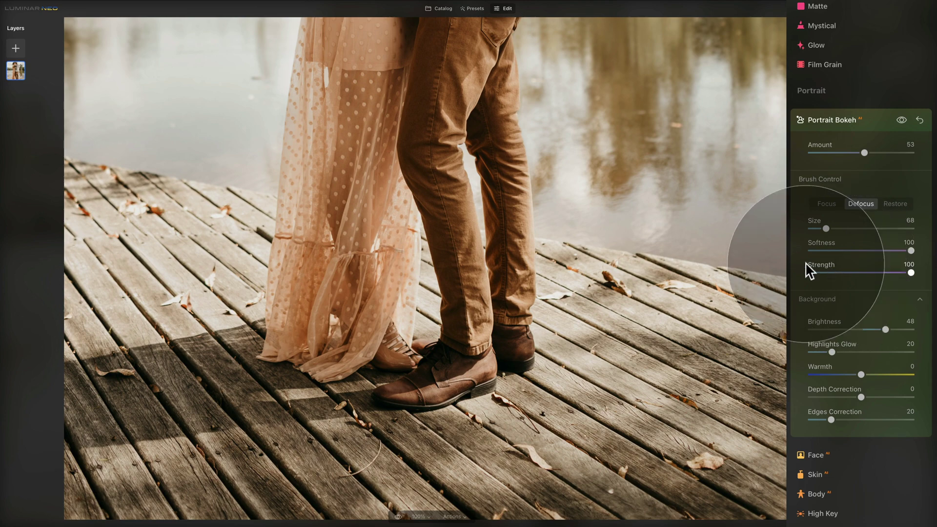
left_click_drag(459, 429, 451, 426)
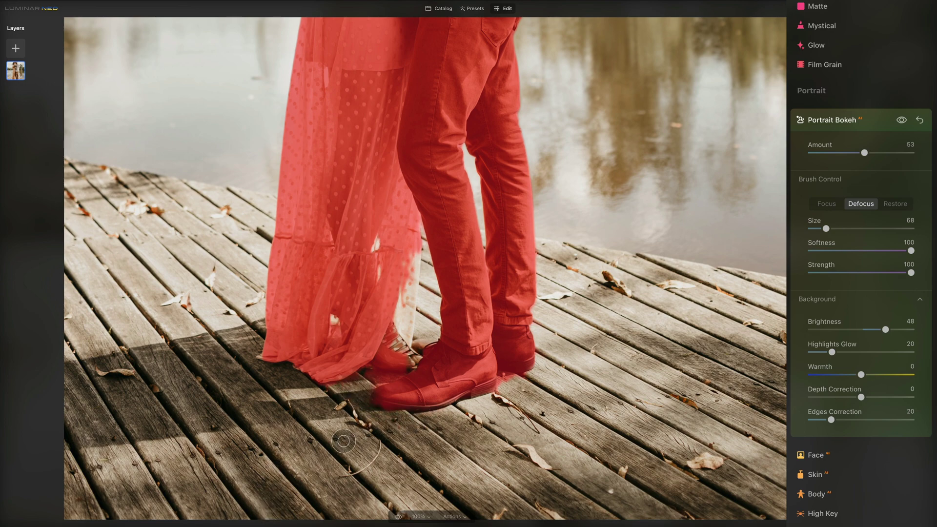
Reduce the Defocus brush to size 20 for fine mask work at the man's shoe, and fit the photo to the screen.
key("bracketleft")
key("bracketleft")
key("bracketleft")
key("bracketleft")
key("bracketleft")
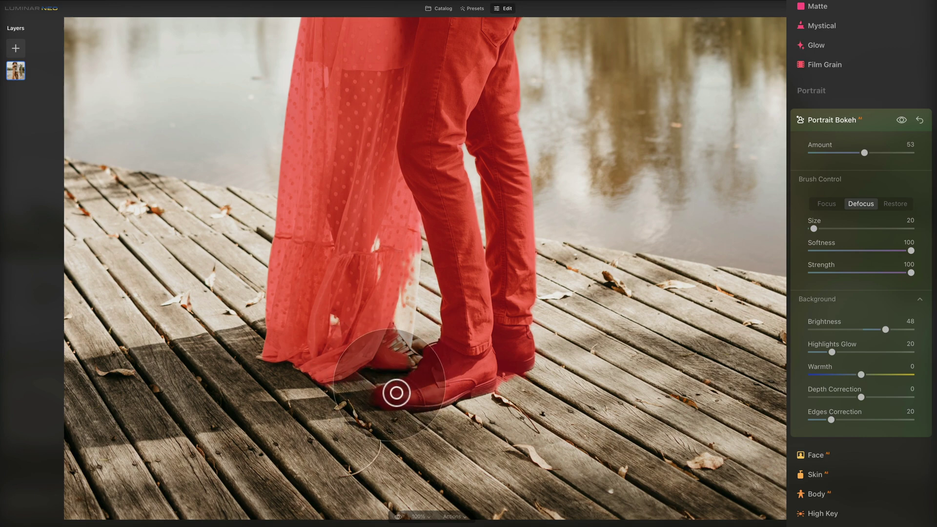
left_click(423, 518)
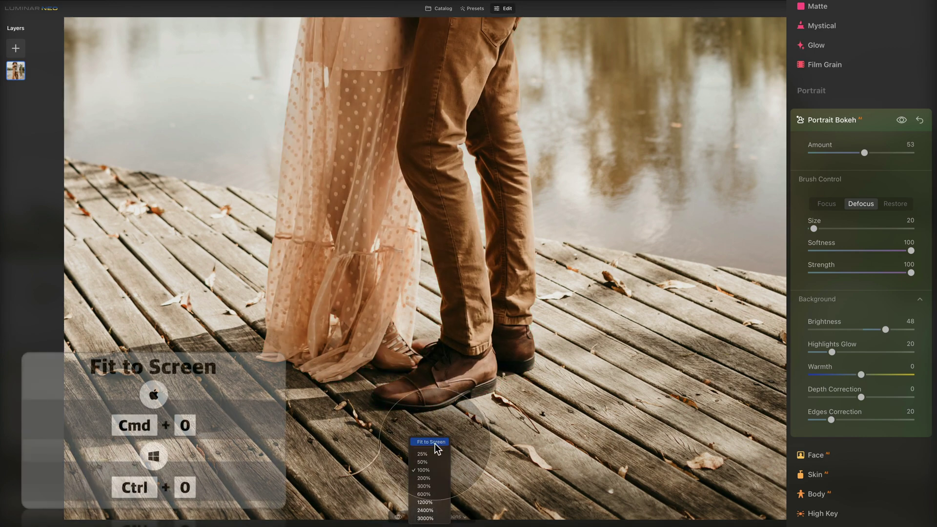
left_click(429, 443)
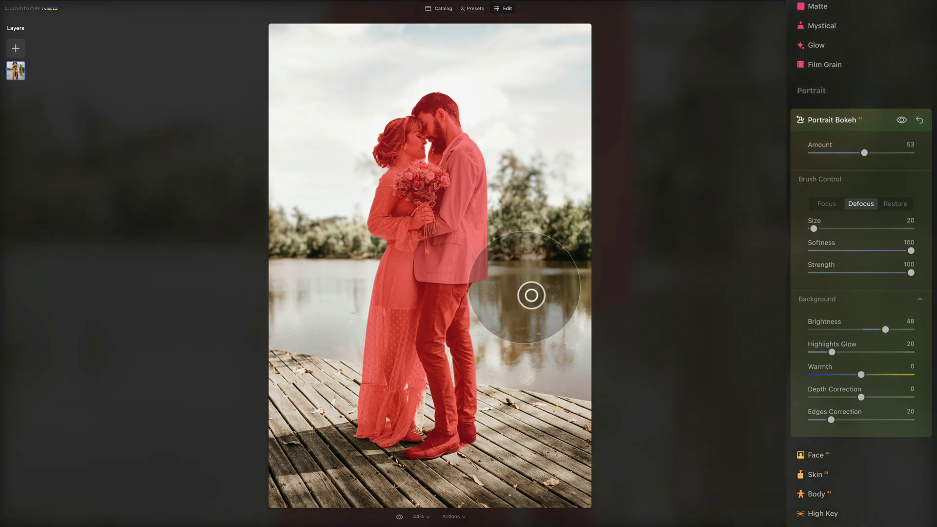
Open the family photo on the rocky shore for editing and set its Portrait Bokeh Amount to 55.
key("g")
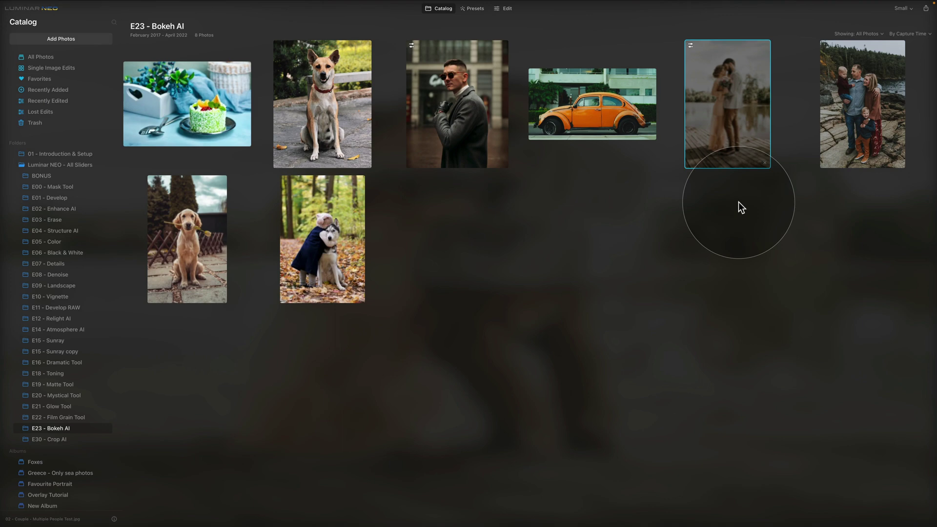
left_click(835, 121)
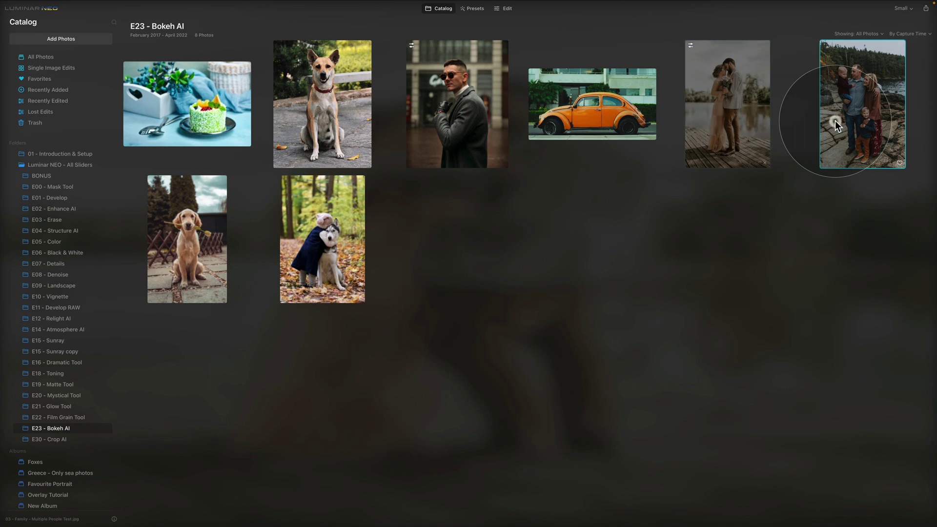
left_click(506, 9)
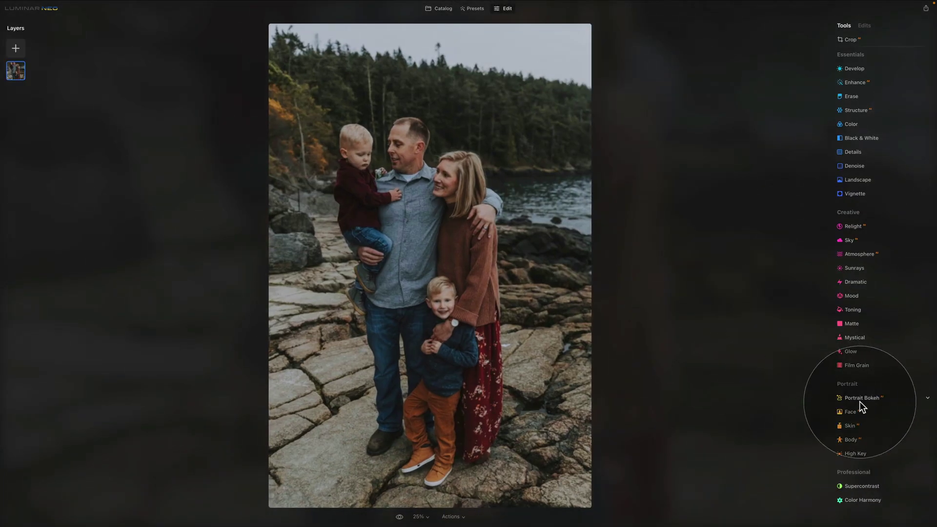
left_click(862, 400)
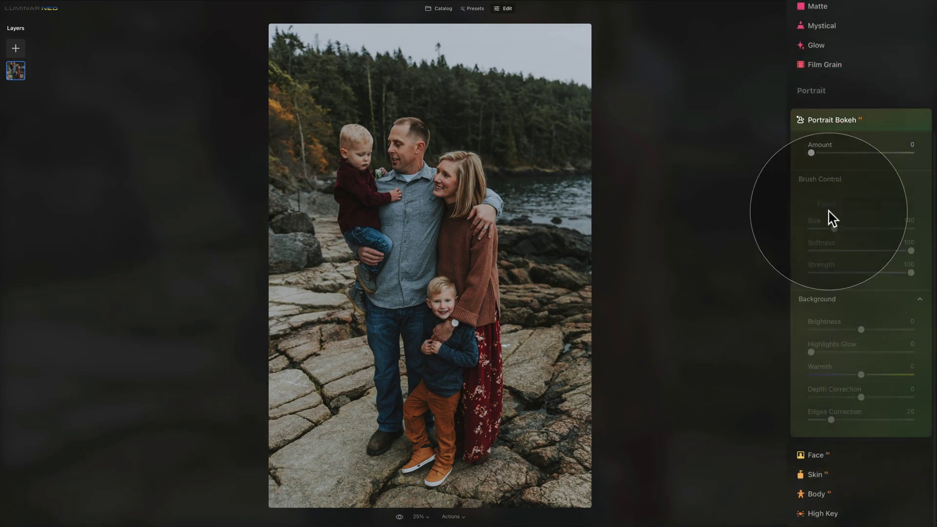
left_click_drag(847, 283, 862, 283)
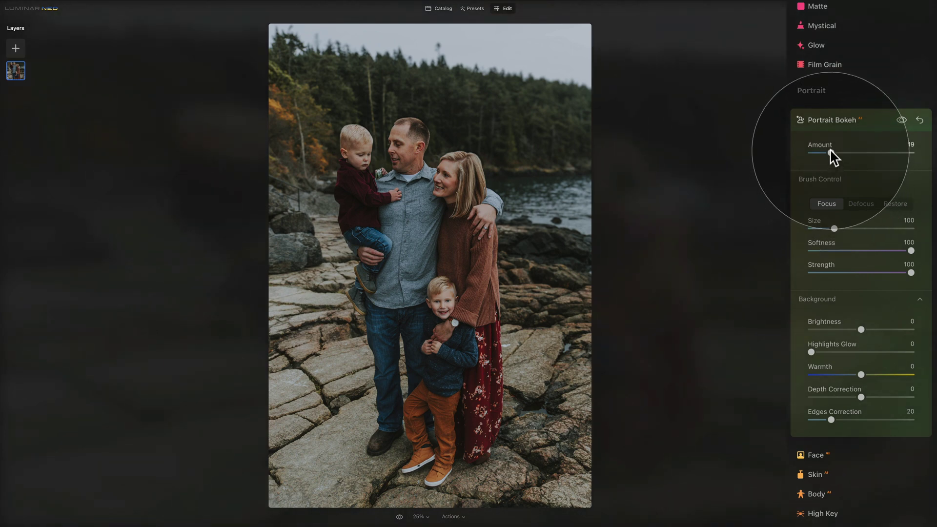
left_click_drag(831, 153, 866, 155)
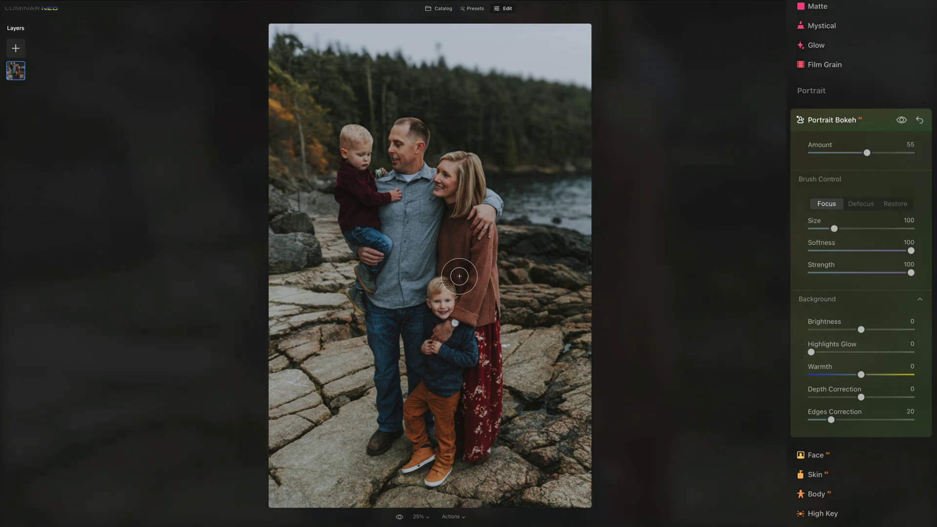
Fill the mask gaps on the carried toddler's shoe using the Focus brush at size 63.
left_click(459, 276)
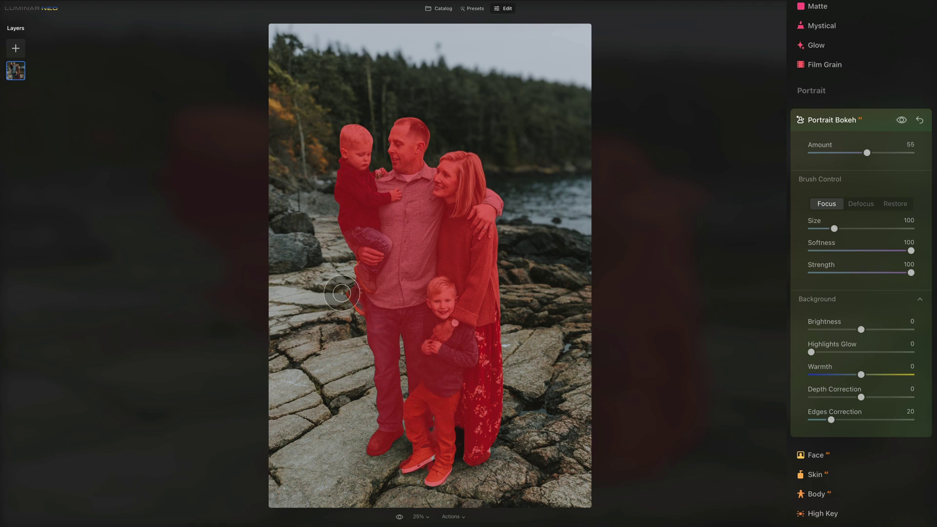
left_click(420, 517)
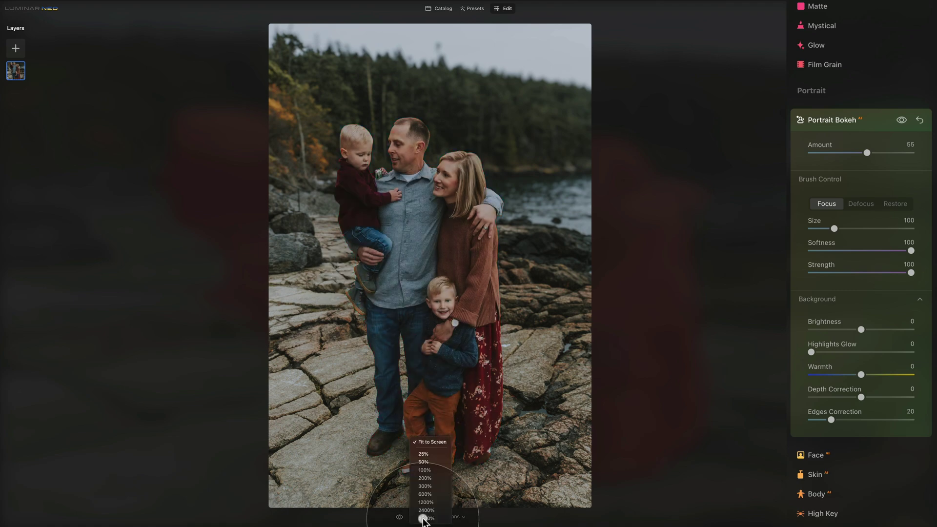
left_click(430, 478)
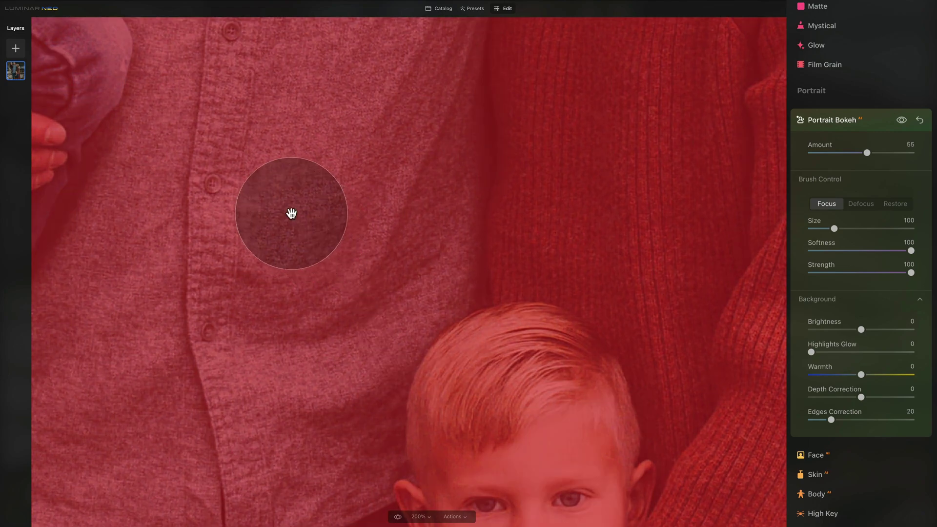
left_click_drag(292, 213, 533, 129)
left_click_drag(537, 98, 529, 21)
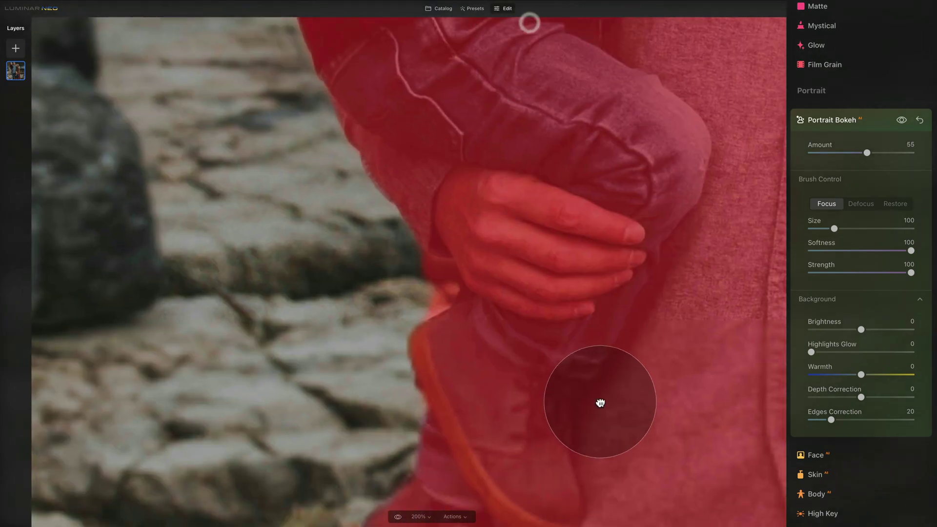
left_click_drag(600, 397, 602, 186)
left_click_drag(519, 341, 523, 238)
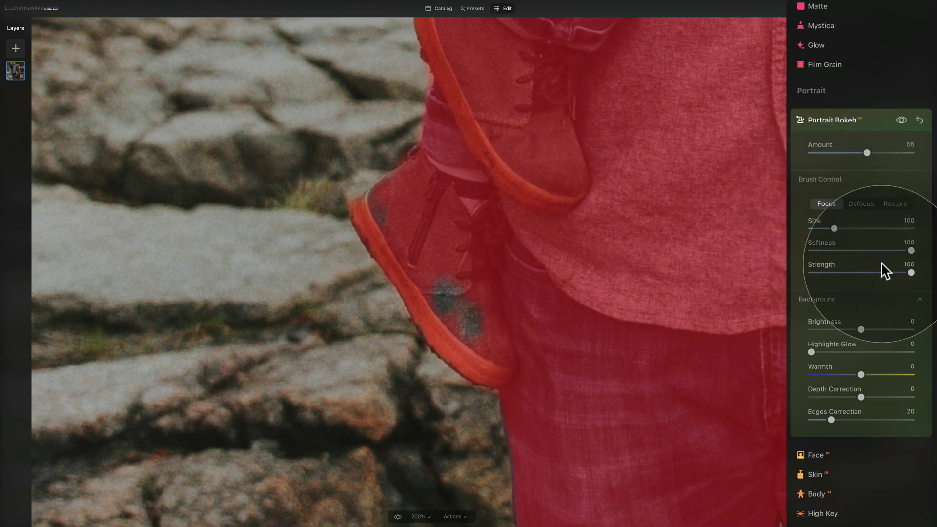
left_click_drag(834, 229, 824, 228)
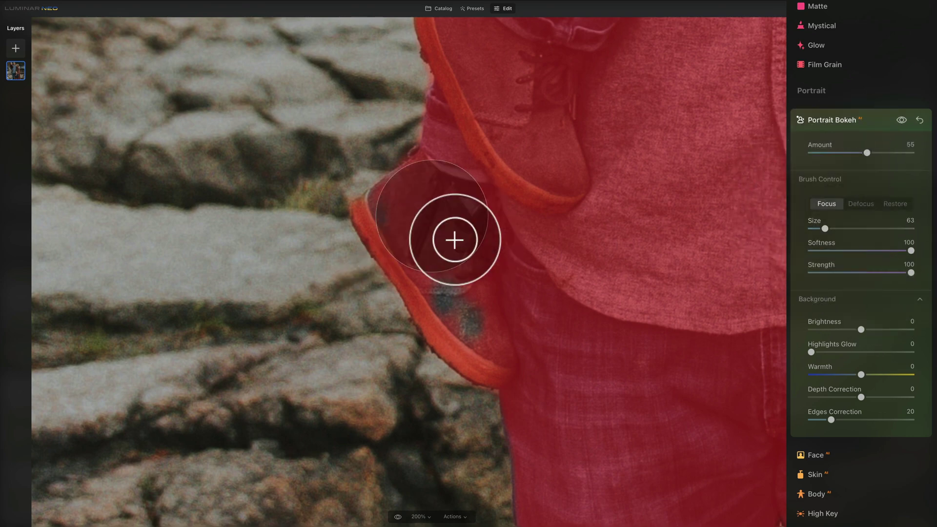
mouse_move(402, 236)
left_mouse_down()
mouse_move(438, 305)
mouse_move(441, 288)
mouse_move(472, 333)
mouse_move(461, 298)
mouse_move(499, 369)
mouse_move(490, 291)
left_mouse_up()
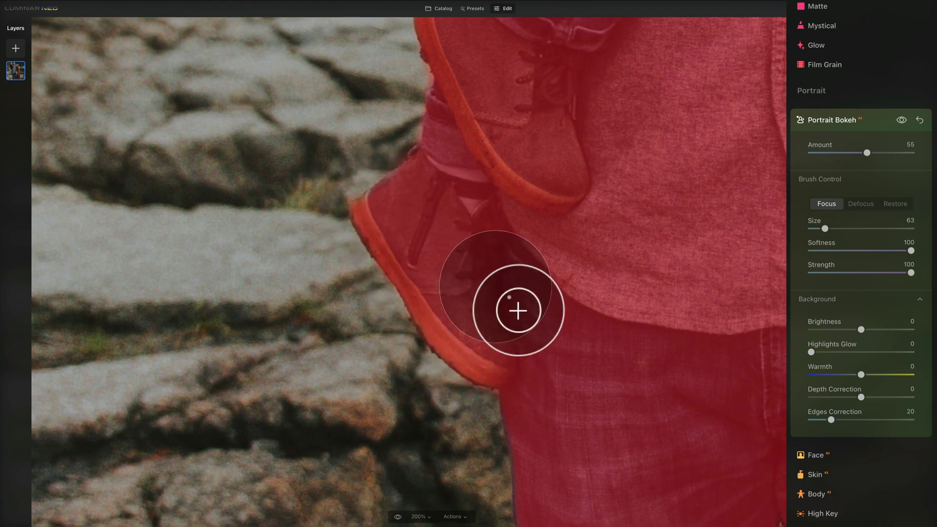
Paint Focus over the unmasked spot on the man's jeans hem between the standing boy's legs.
mouse_move(578, 92)
left_mouse_down()
mouse_move(606, 146)
mouse_move(619, 323)
mouse_move(584, 271)
mouse_move(619, 381)
mouse_move(563, 312)
left_mouse_up()
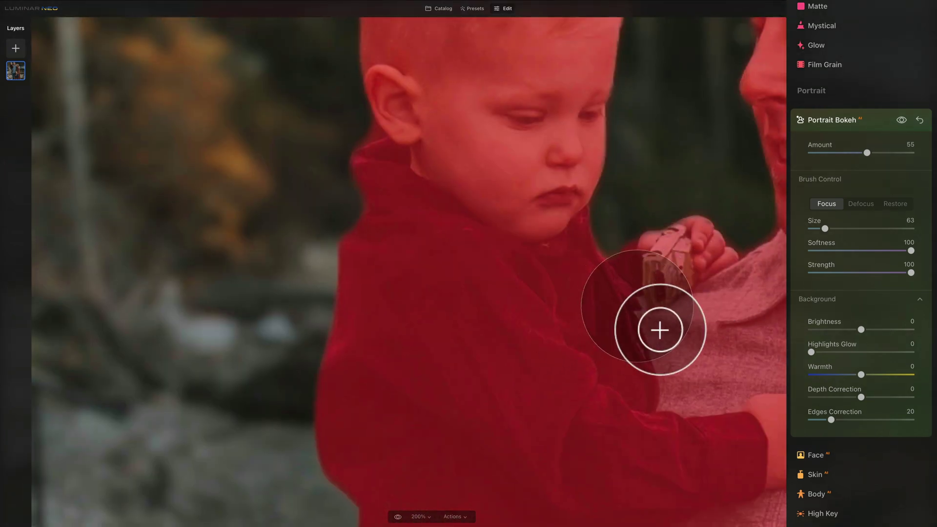
mouse_move(709, 287)
left_mouse_down()
mouse_move(644, 324)
mouse_move(576, 462)
mouse_move(345, 429)
mouse_move(396, 318)
left_mouse_up()
scroll(414, 268, "down", 15)
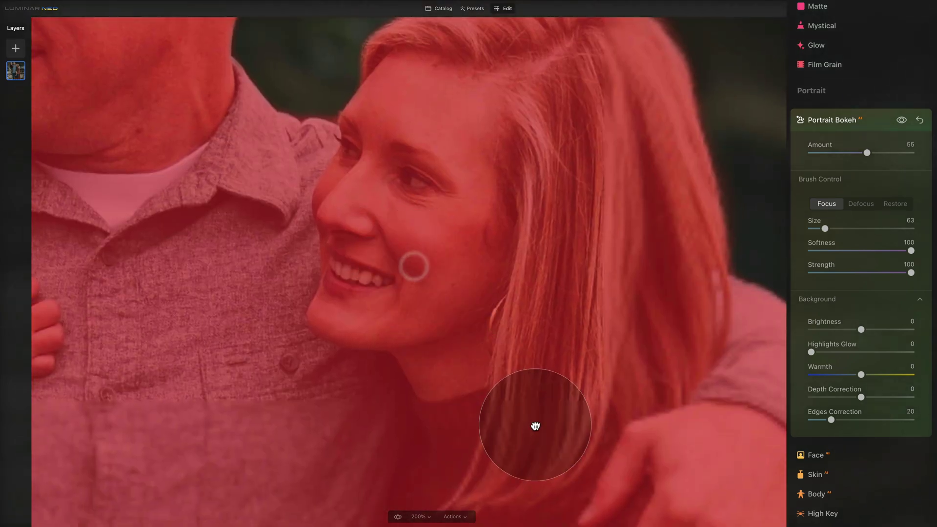
scroll(463, 124, "down", 15)
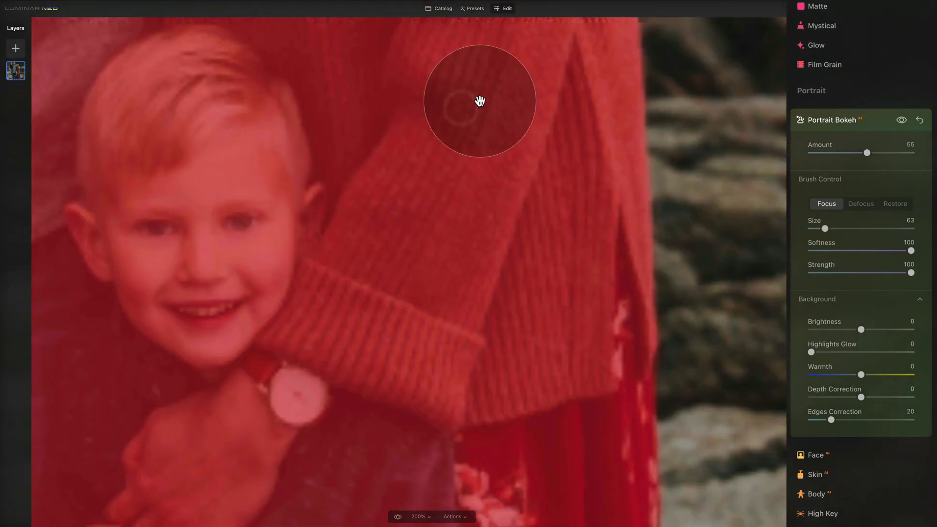
scroll(508, 70, "down", 15)
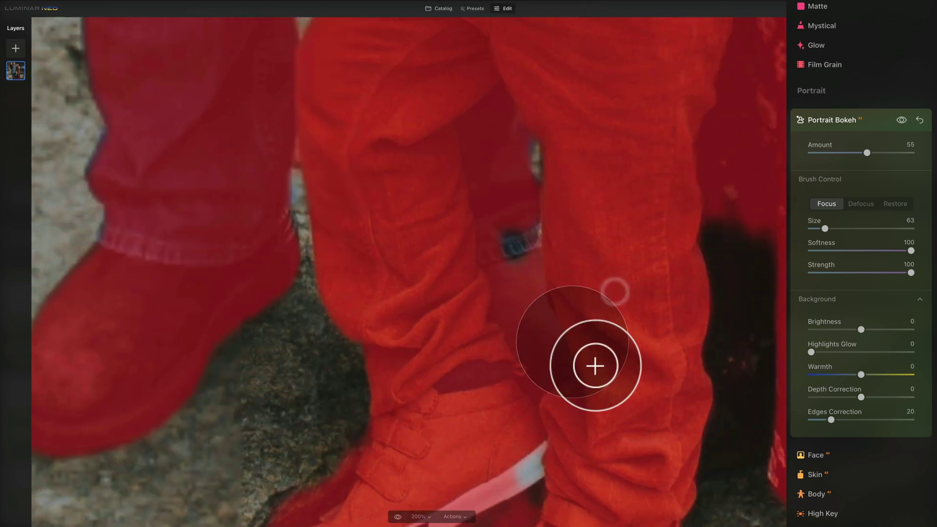
mouse_move(584, 271)
left_mouse_down()
mouse_move(543, 146)
mouse_move(540, 161)
left_mouse_up()
mouse_move(549, 284)
left_mouse_down()
mouse_move(555, 244)
mouse_move(529, 271)
mouse_move(547, 266)
mouse_move(506, 274)
mouse_move(538, 276)
left_mouse_up()
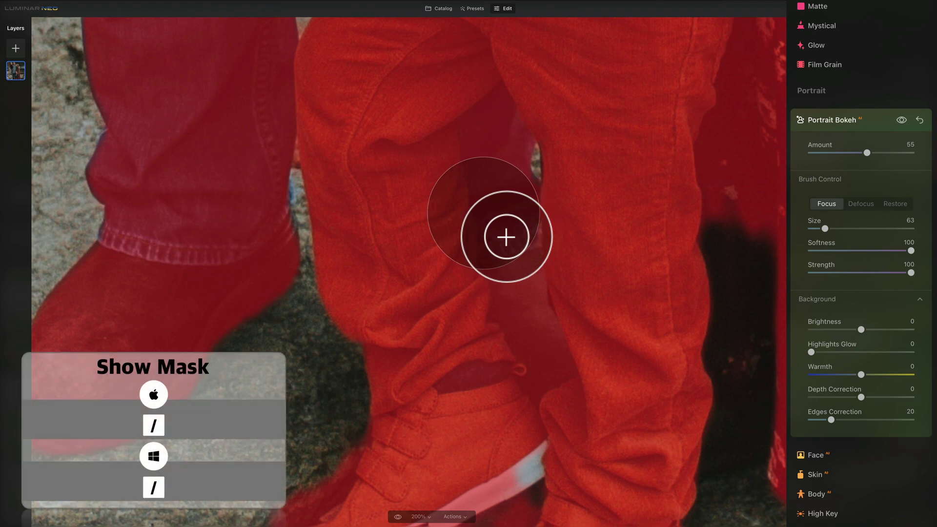
Compare the legs with the mask overlay hidden and shown, and view the whole family photo at 25%.
key("/")
key("/")
key("/")
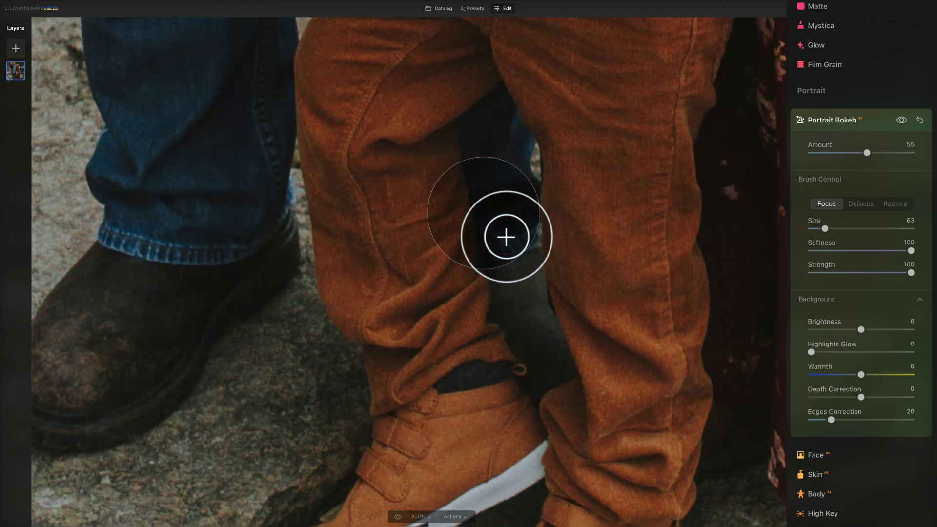
key("/")
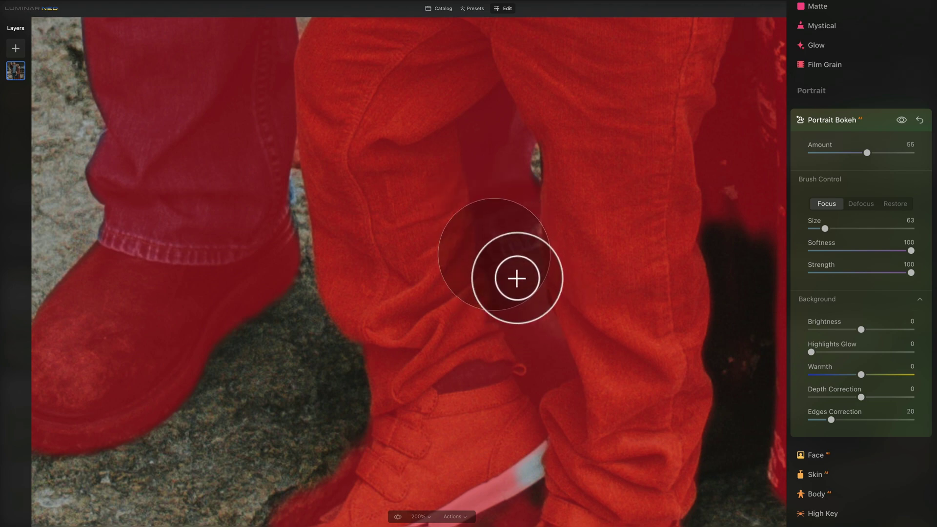
left_click(418, 516)
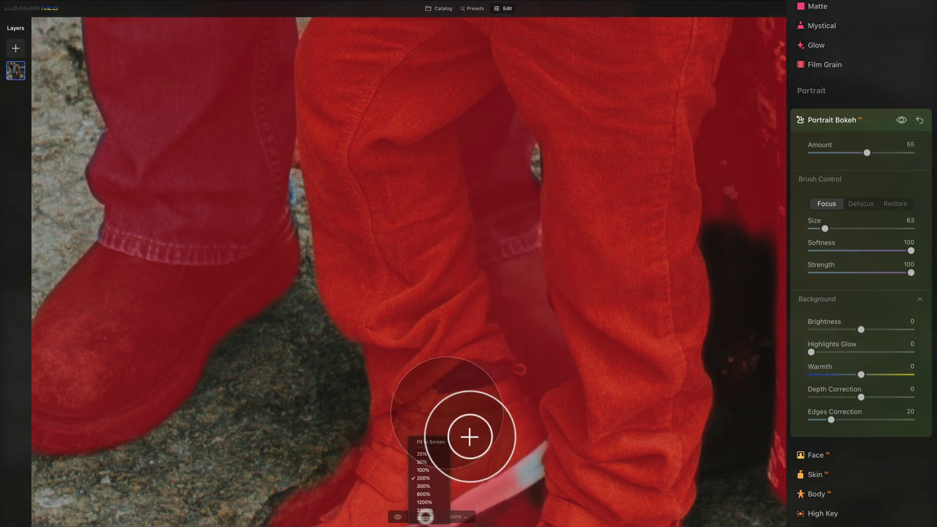
left_click(422, 453)
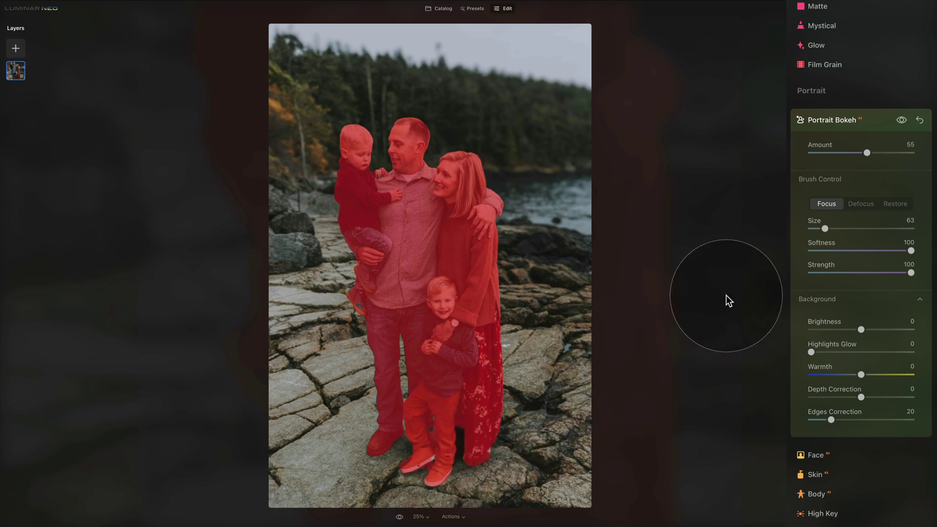
Hide the mask overlay and set the family photo's Portrait Bokeh Amount to 71, background Brightness to -53 and Warmth to -22.
key("/")
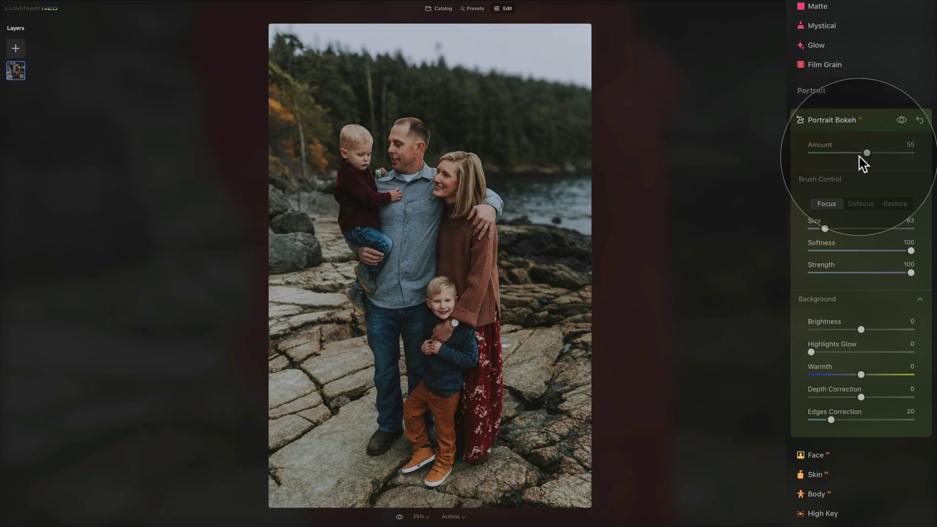
left_click_drag(872, 152, 884, 153)
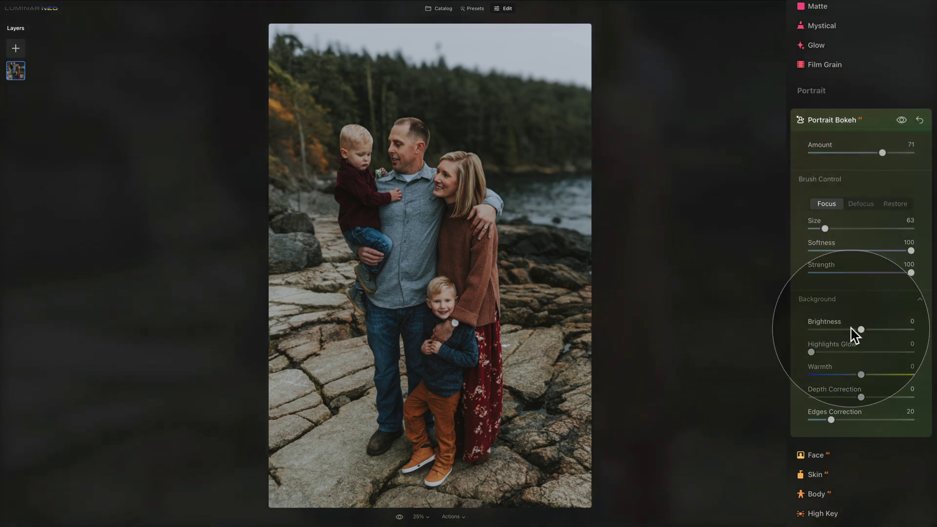
left_click_drag(860, 329, 834, 329)
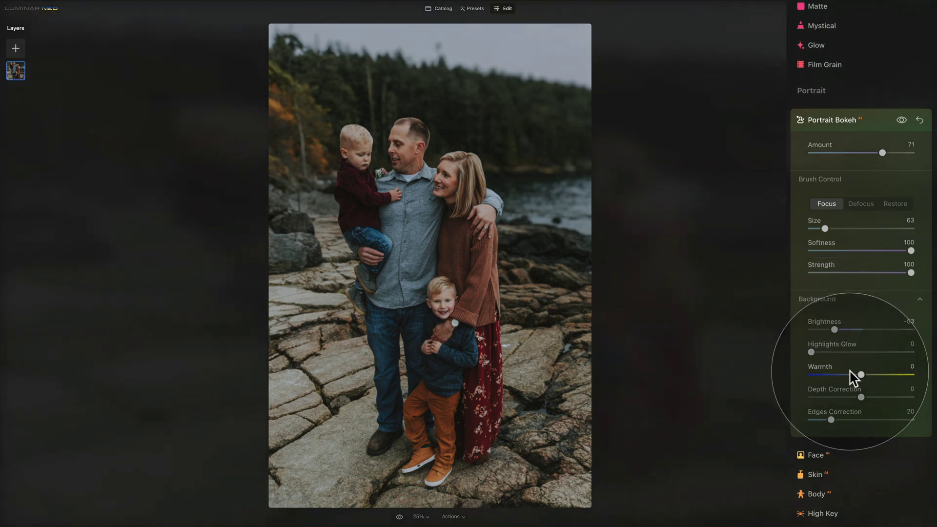
left_click_drag(862, 375, 848, 375)
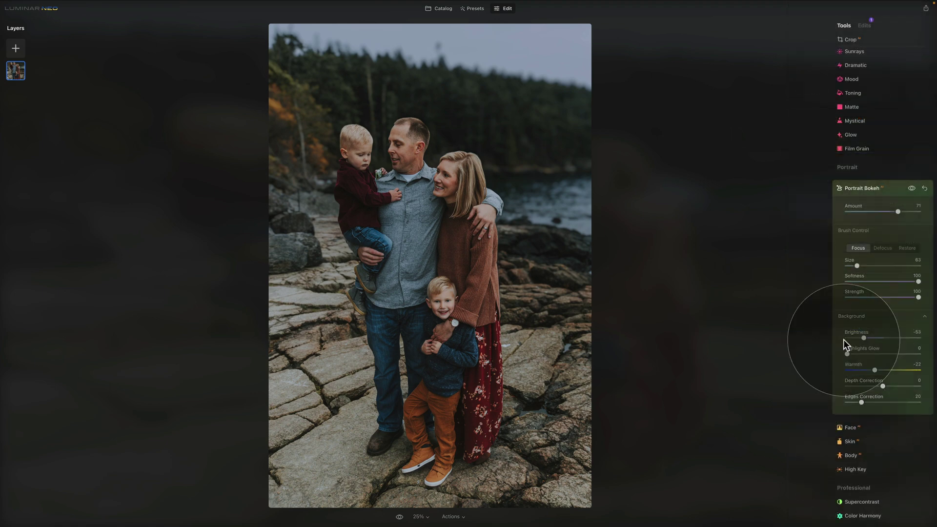
Open the photo of the sitting dog with the red collar for editing and set its Portrait Bokeh Amount to 32.
left_click(441, 10)
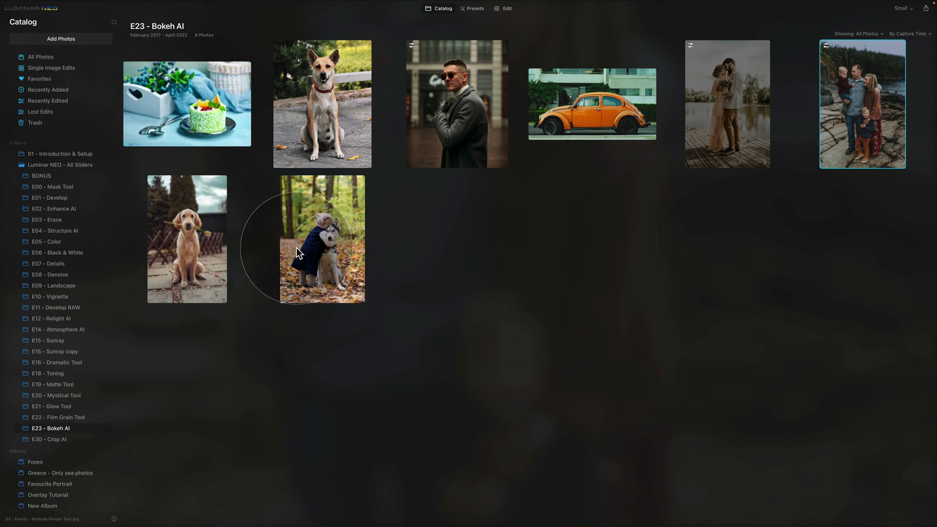
left_click(317, 102)
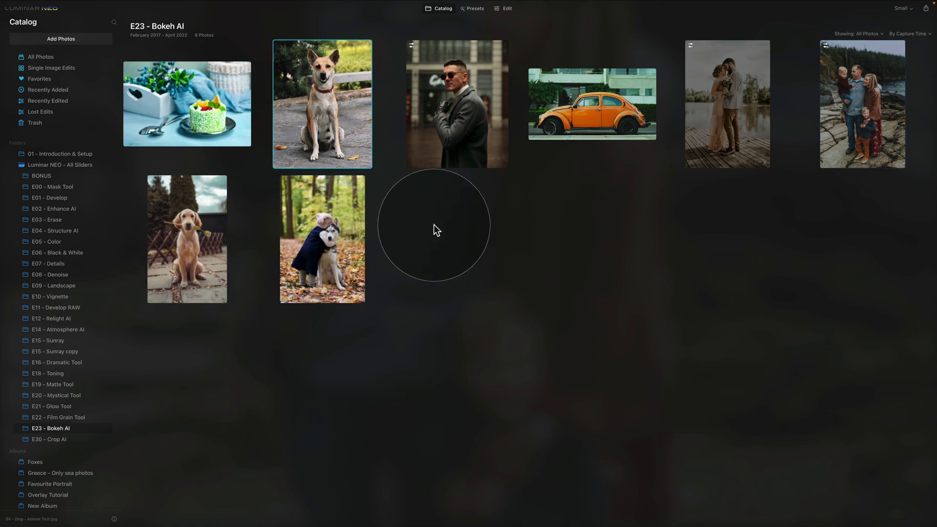
left_click(502, 9)
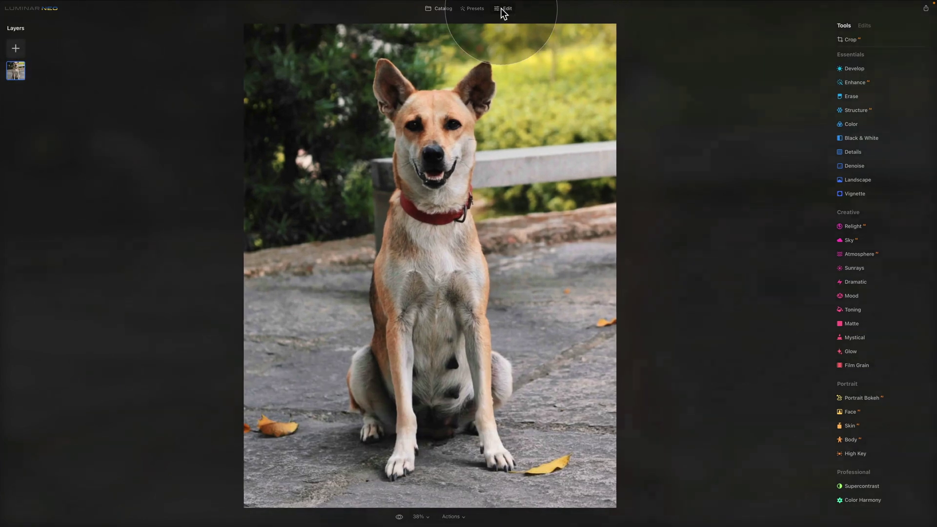
left_click(877, 399)
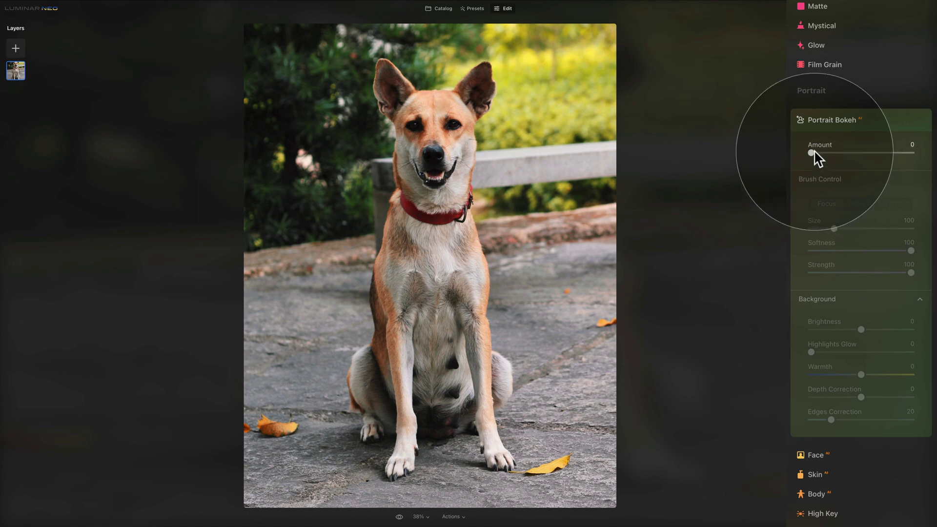
left_click(842, 153)
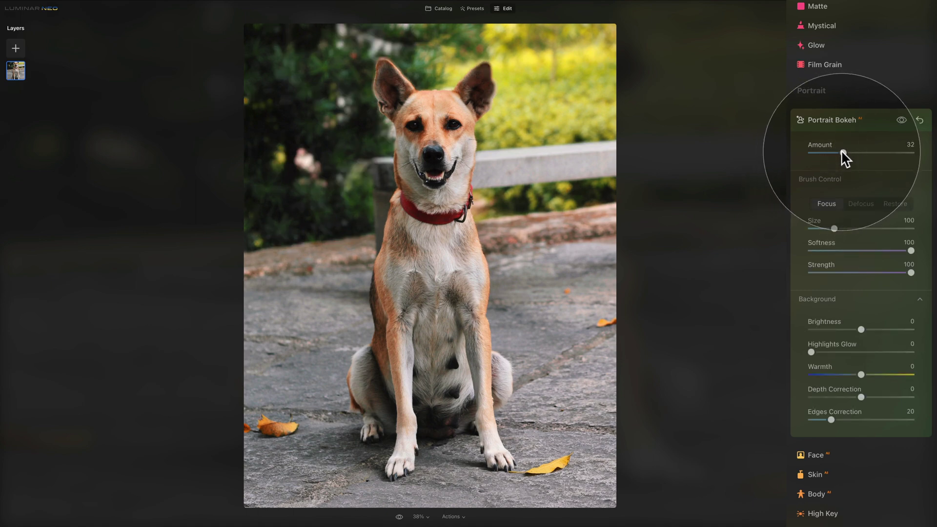
Paint Focus at brush size 100 over the unmasked fur on the dog's chest and shoulder, then fit the photo to the screen.
mouse_move(560, 178)
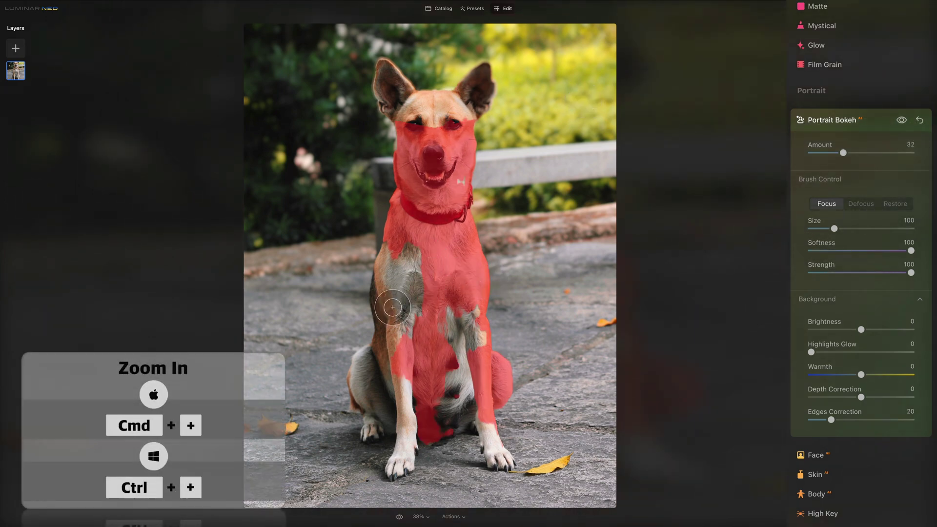
key("ctrl+plus")
left_click_drag(391, 308, 485, 224)
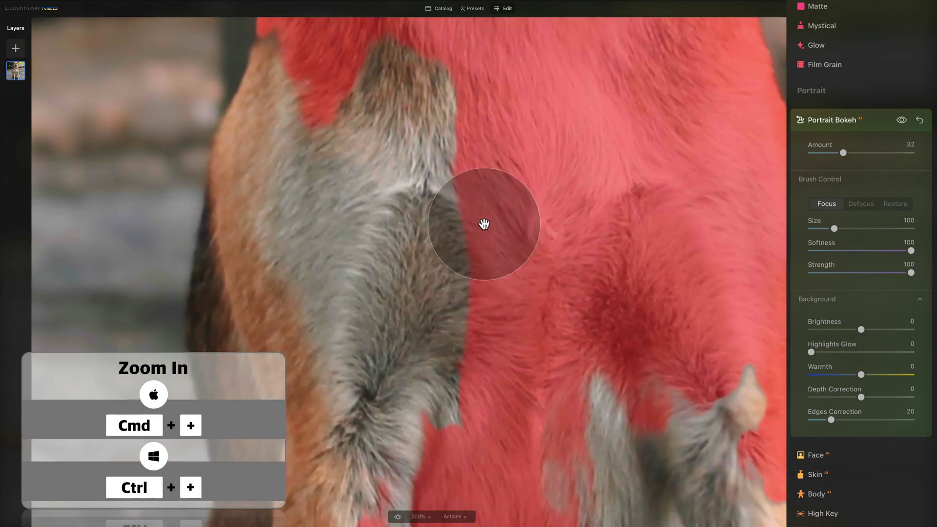
mouse_move(403, 262)
left_mouse_down()
mouse_move(440, 263)
mouse_move(448, 394)
mouse_move(439, 455)
left_mouse_up()
mouse_move(312, 180)
left_mouse_down()
mouse_move(301, 86)
mouse_move(257, 151)
left_mouse_up()
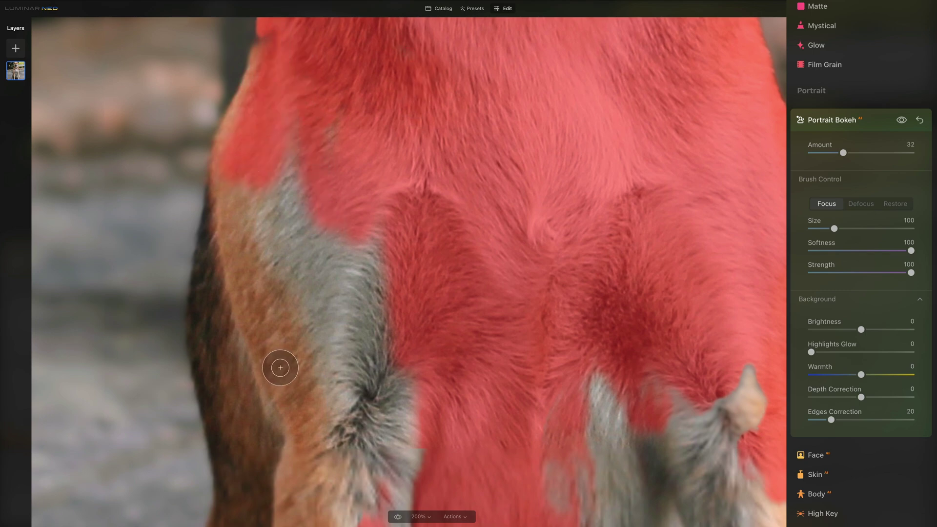
scroll(398, 303, "down", 3)
scroll(398, 303, "down", 3)
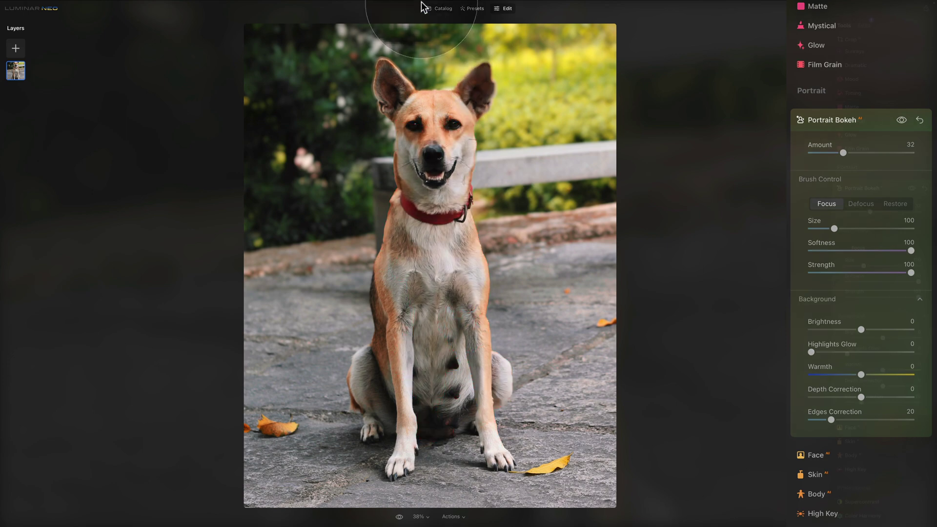
Open the photo of the golden puppy holding a tulip for editing and show its Portrait Bokeh settings.
left_click(433, 10)
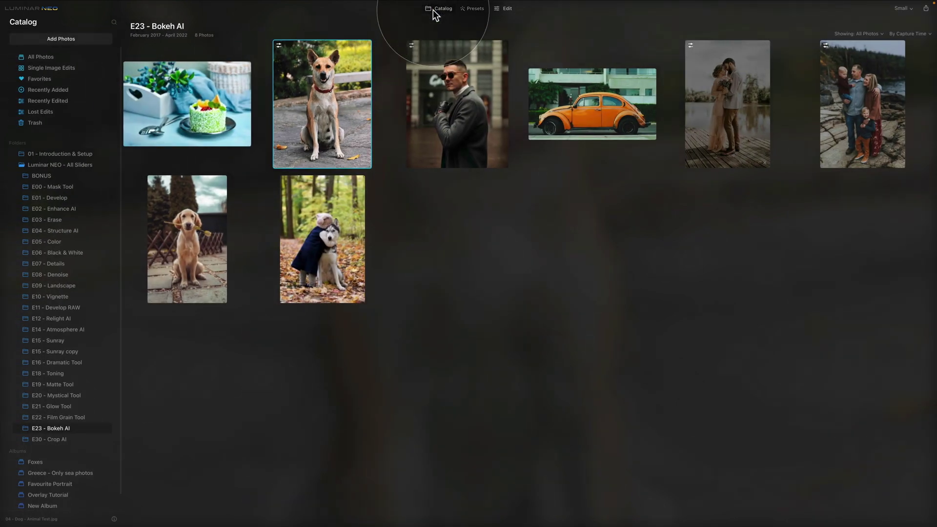
left_click(189, 248)
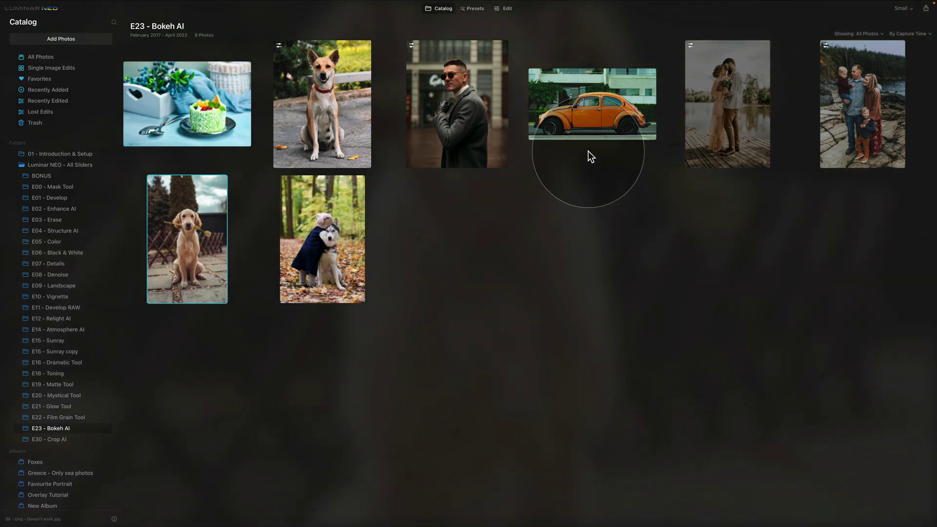
left_click(508, 9)
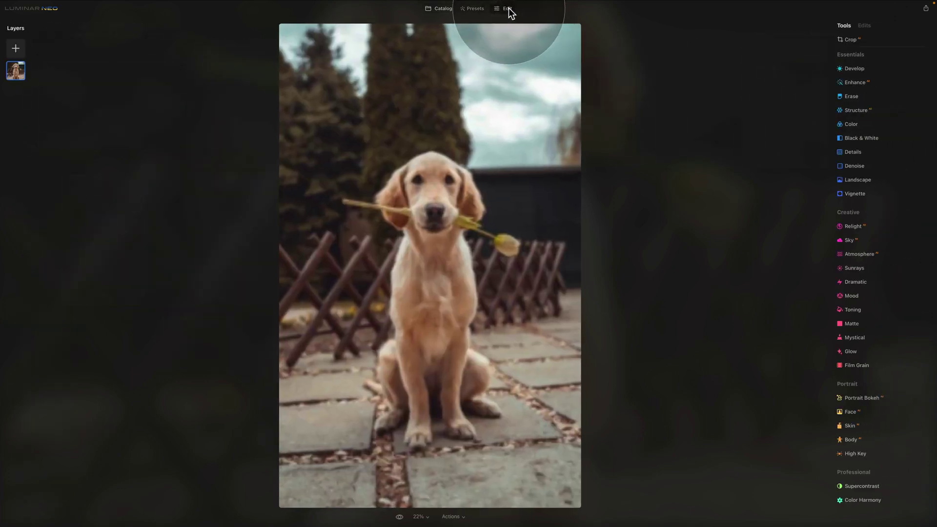
left_click(859, 398)
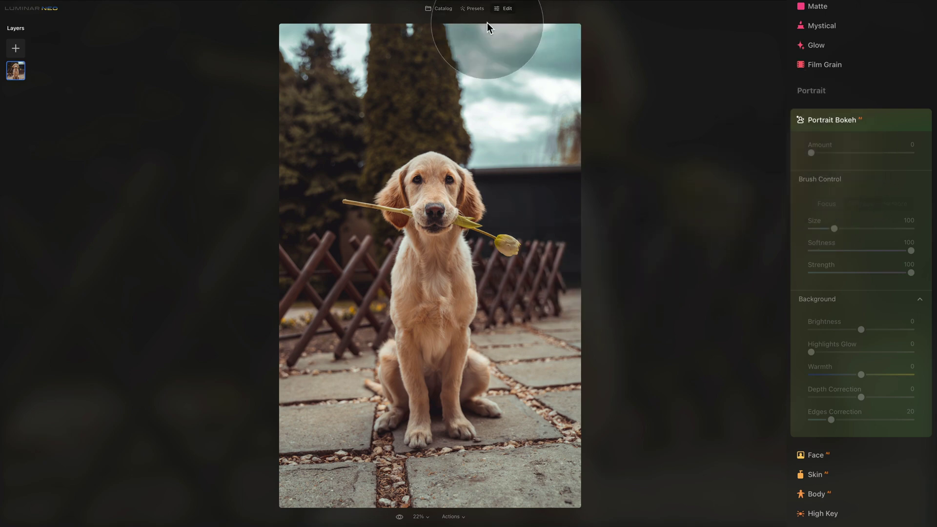
Open the photo of the child hugging the husky for editing and set its Portrait Bokeh Amount to 41.
left_click(443, 8)
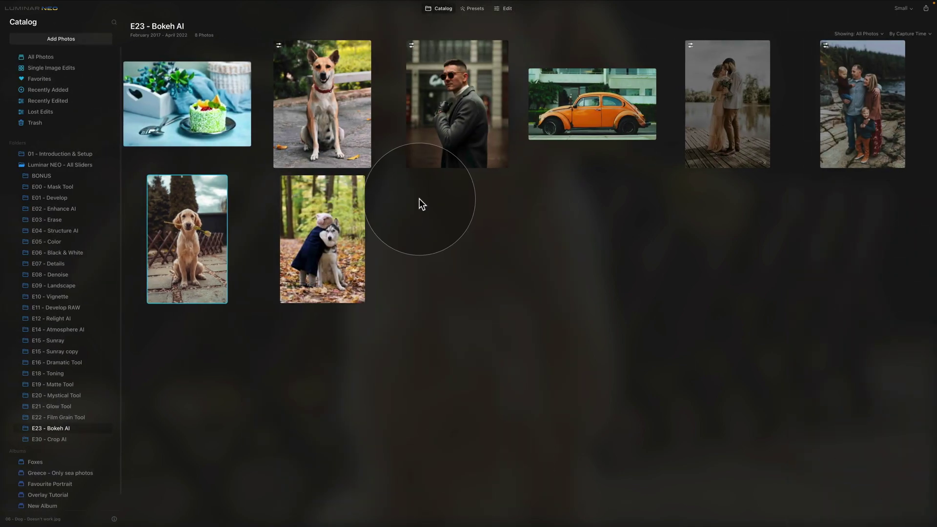
left_click(335, 234)
left_click(507, 9)
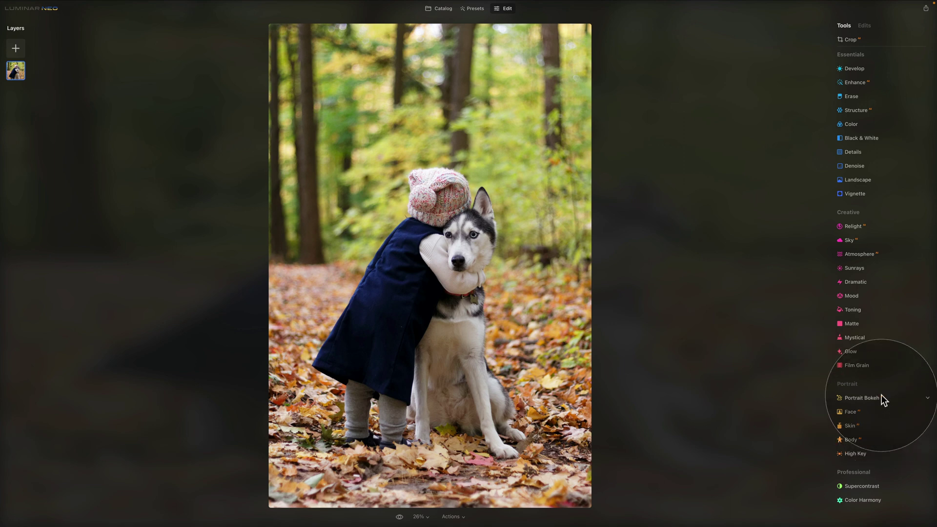
left_click(882, 398)
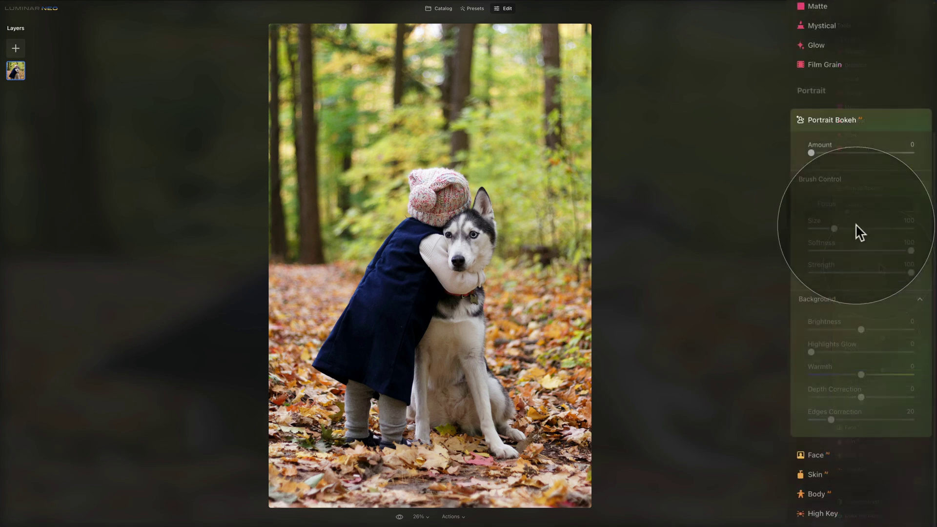
left_click(852, 152)
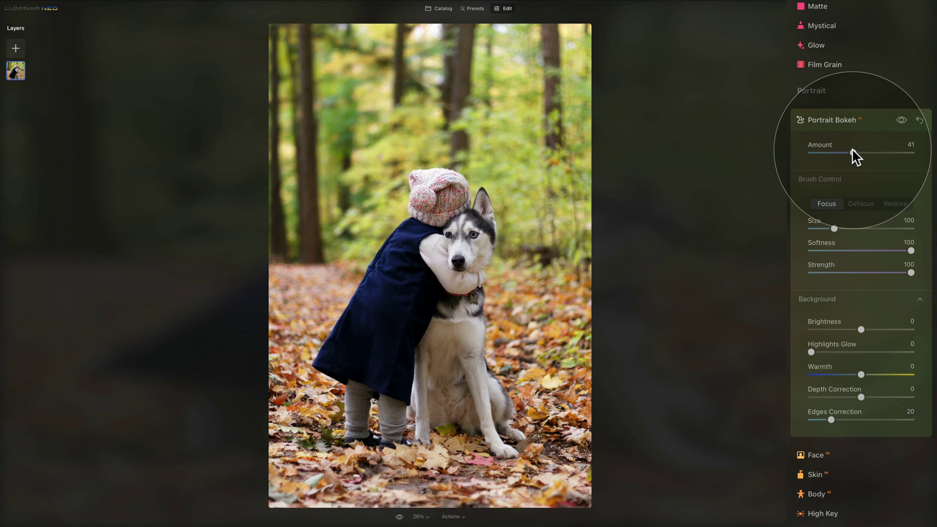
Paint Focus at brush size 80 over the unmasked fur along the husky's hind leg and back edge.
mouse_move(412, 293)
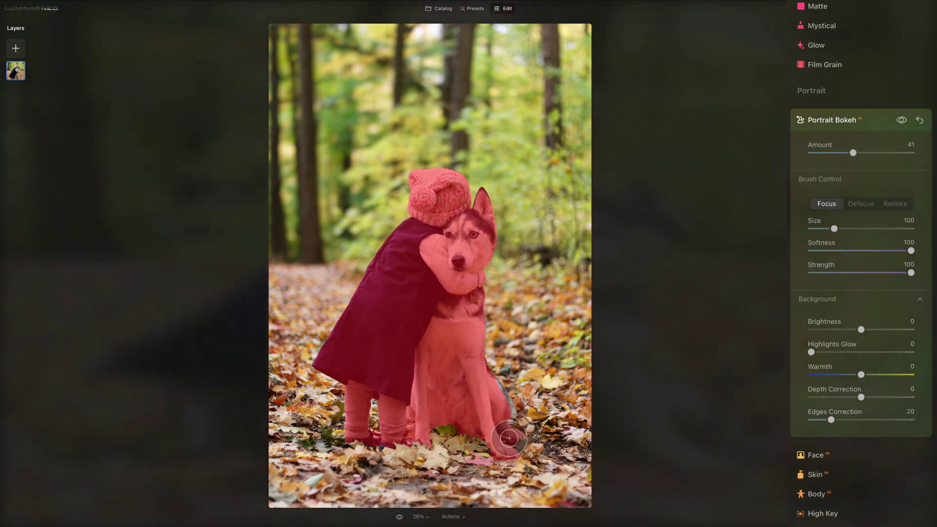
left_click(419, 516)
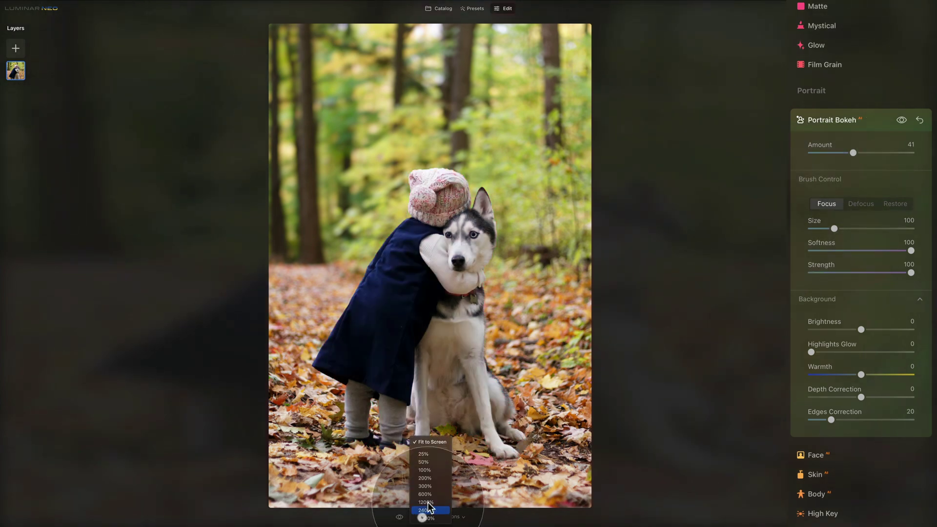
left_click(430, 470)
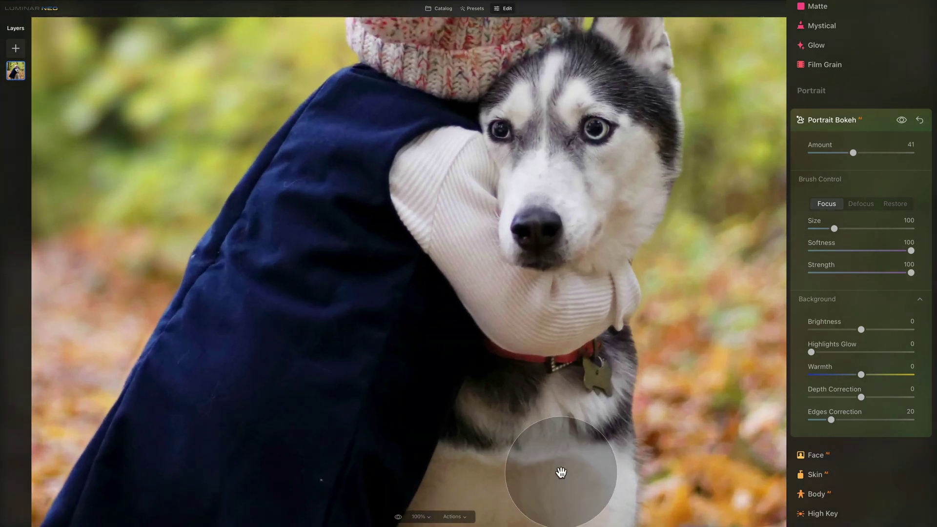
left_click_drag(561, 471, 346, 258)
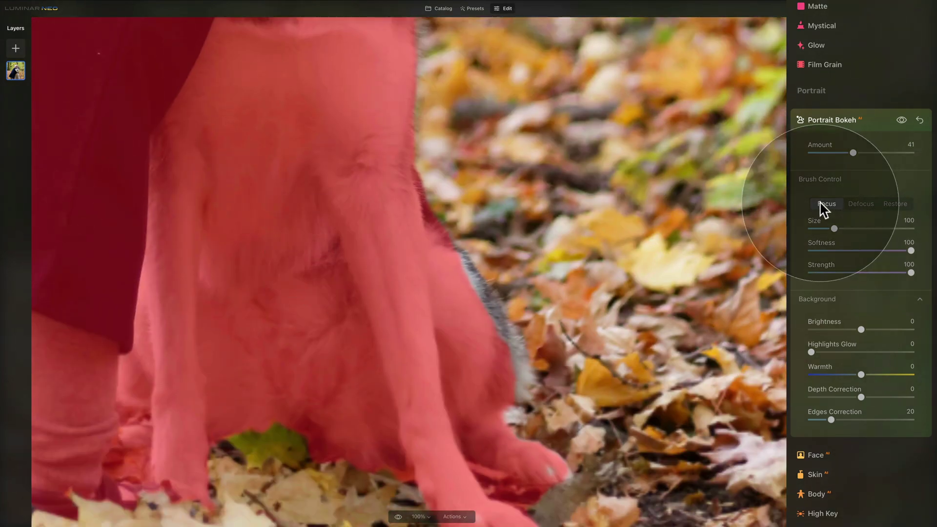
left_click_drag(846, 230, 828, 229)
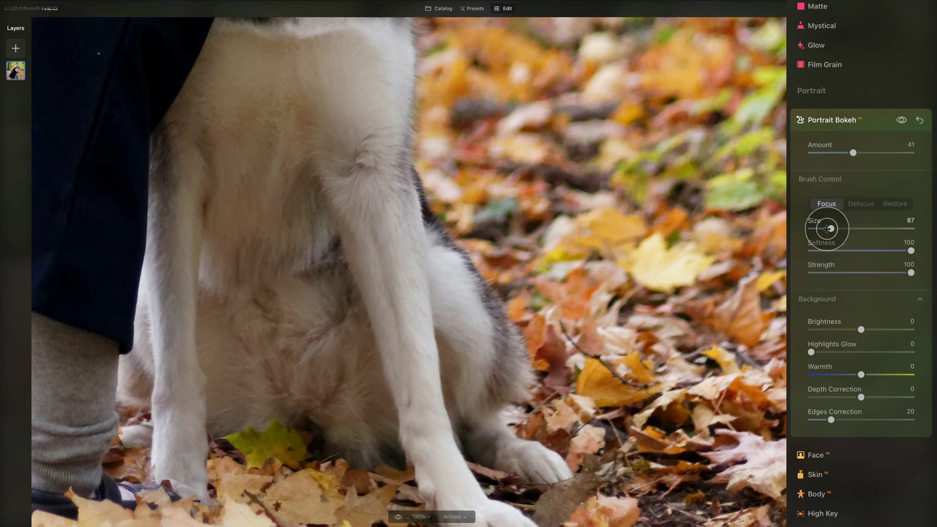
mouse_move(447, 257)
left_mouse_down()
mouse_move(495, 314)
mouse_move(520, 373)
mouse_move(521, 397)
mouse_move(501, 420)
mouse_move(509, 410)
mouse_move(533, 466)
mouse_move(559, 475)
left_mouse_up()
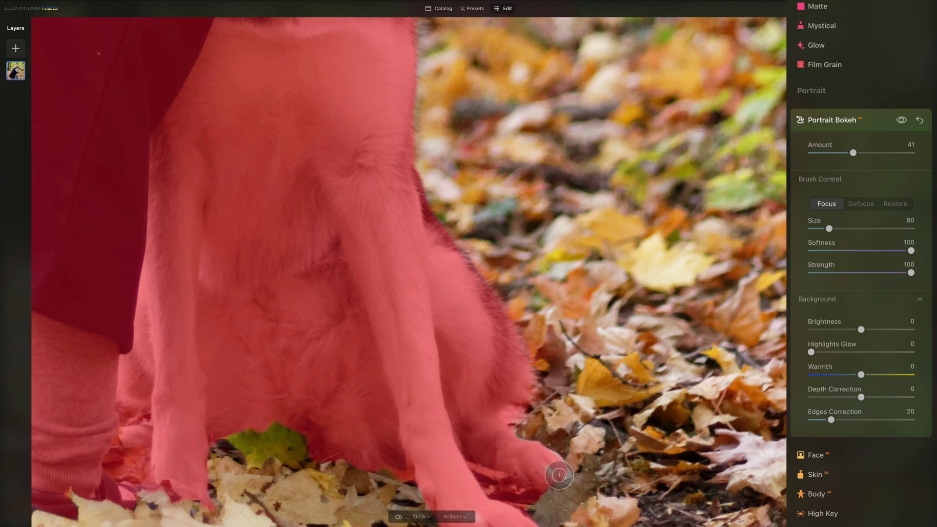
mouse_move(389, 389)
left_mouse_down()
mouse_move(557, 321)
mouse_move(516, 411)
left_mouse_up()
scroll(516, 411, "up", 10)
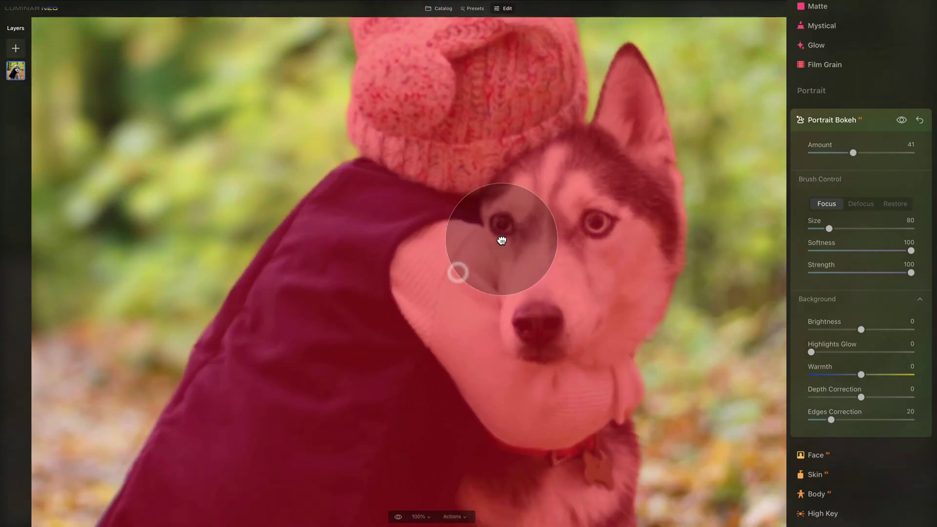
scroll(481, 285, "down", 5)
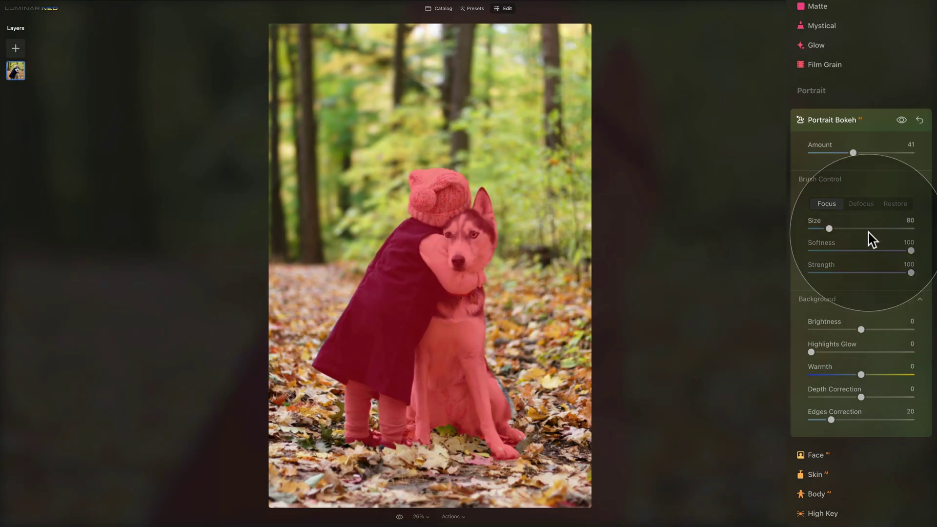
Set the husky photo's Portrait Bokeh Amount to 68, background Brightness to 19 and Highlights Glow to 47.
left_click(880, 152)
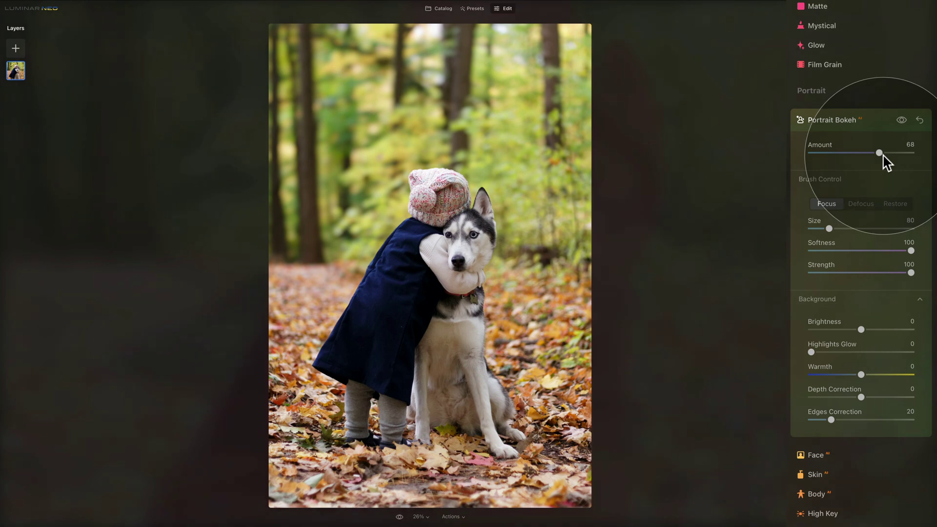
left_click(871, 330)
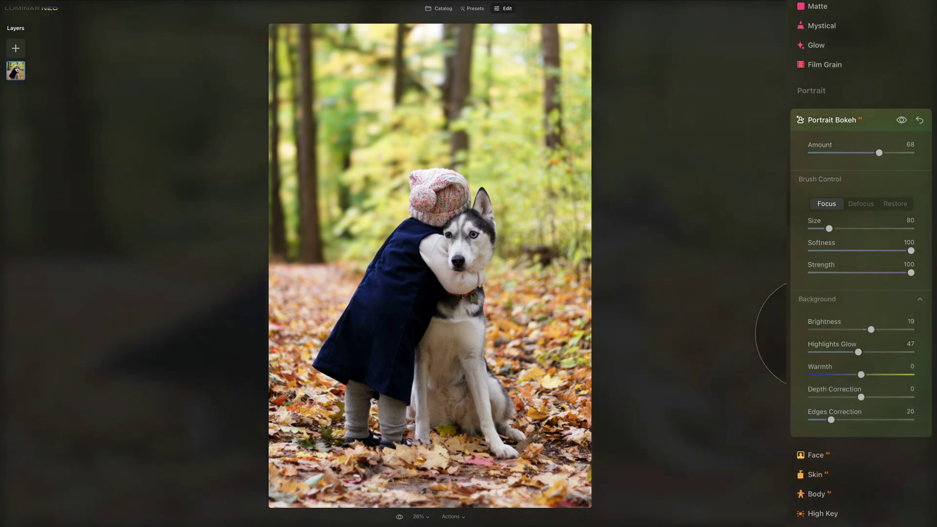
Return to the E23 - Bokeh AI catalog folder and review the red-collared dog, golden puppy and husky photos.
left_click(439, 8)
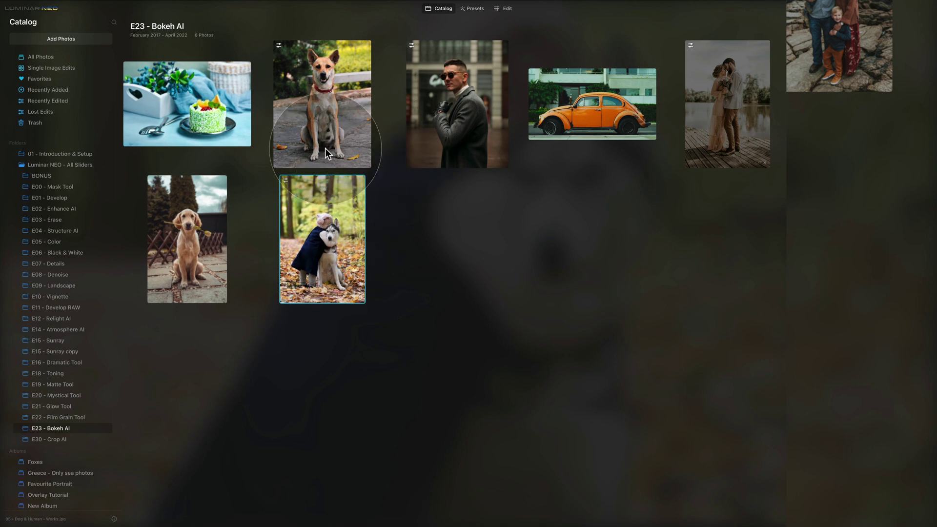
left_click(326, 98)
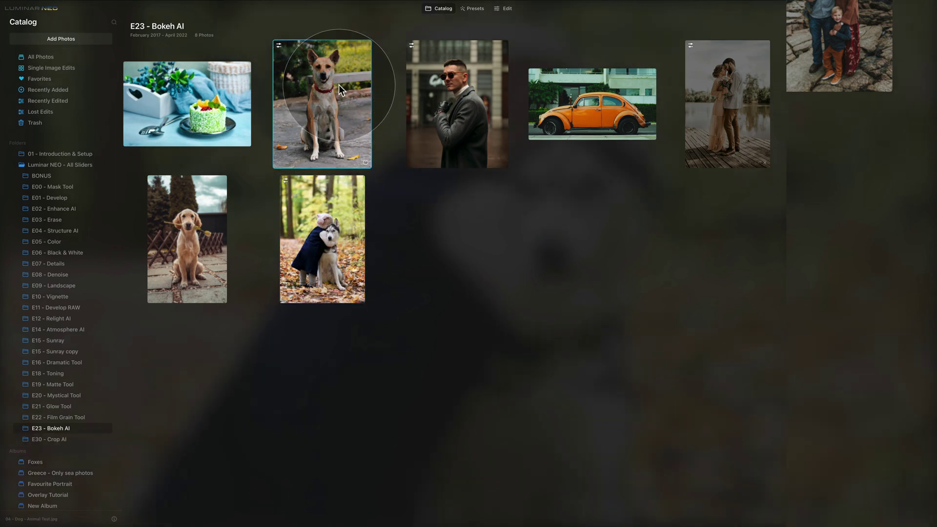
left_click(213, 271)
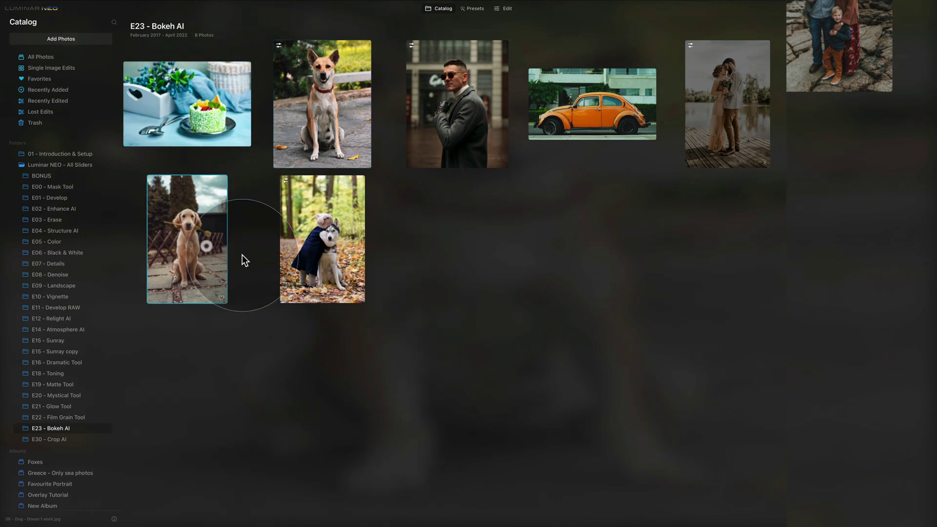
left_click(291, 262)
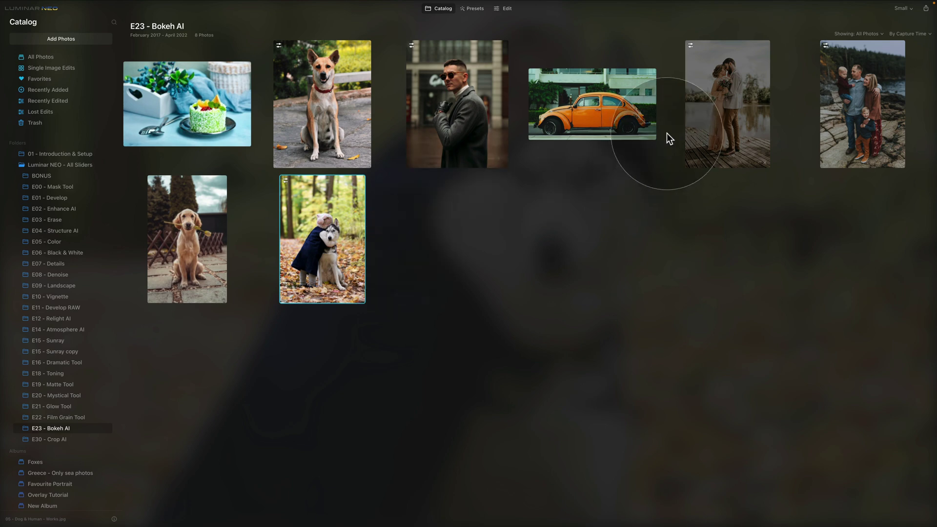
Open the orange car photo for editing and expand Portrait Bokeh to check whether its controls are available.
left_click(622, 120)
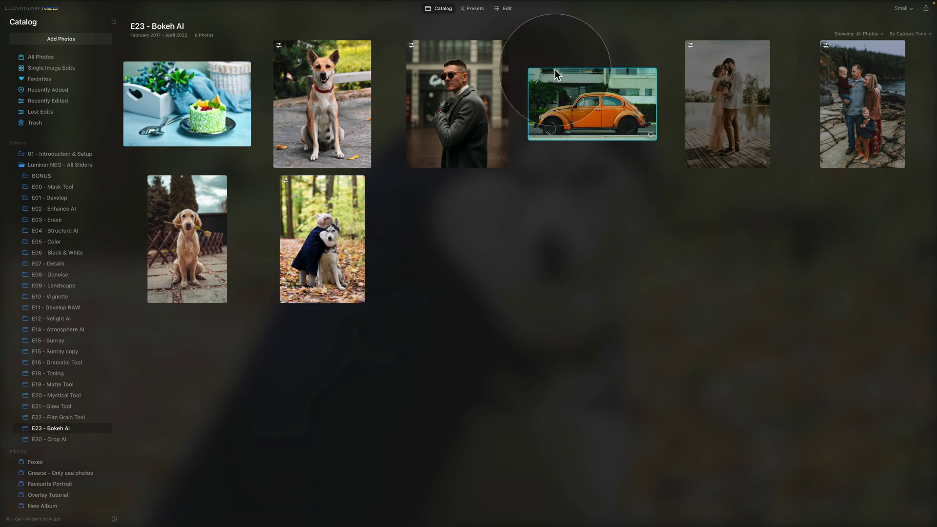
left_click(504, 10)
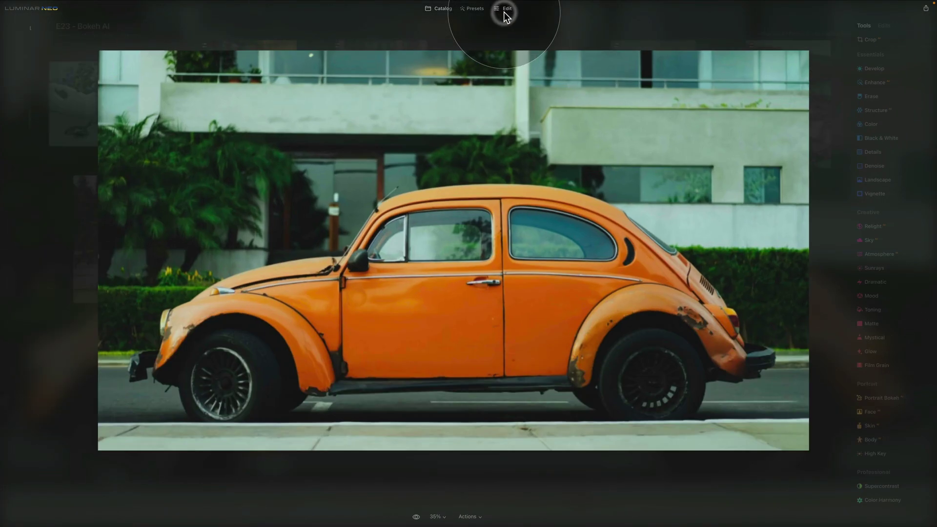
left_click(874, 398)
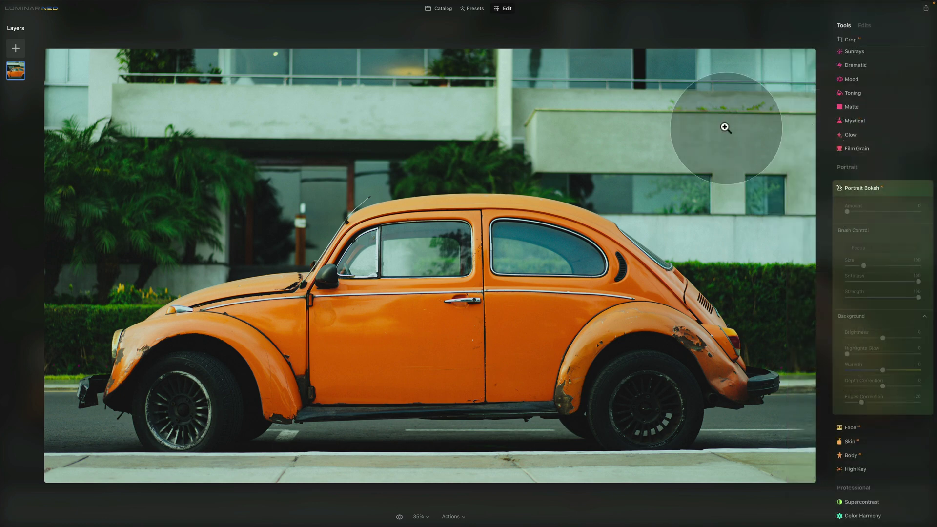
Return to the catalog, open the green cake photo for editing and check its Portrait Bokeh controls.
left_click(436, 9)
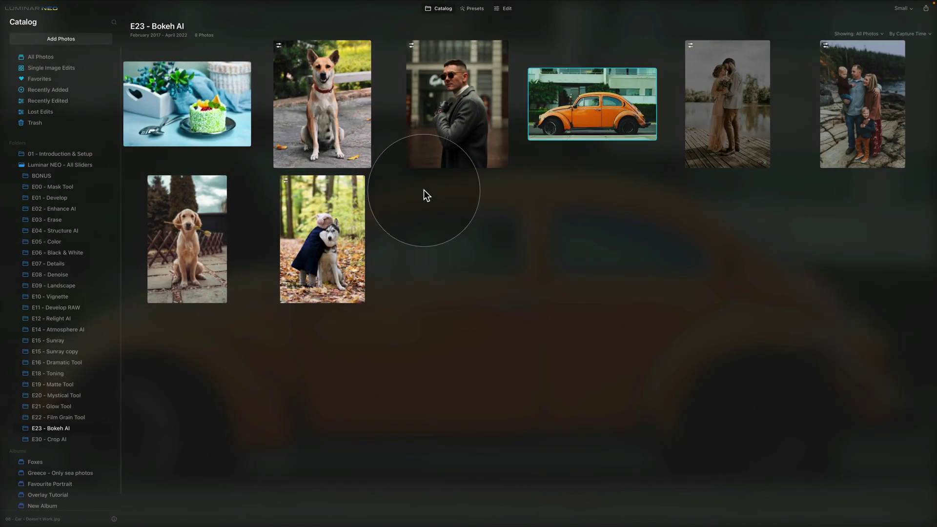
left_click(216, 101)
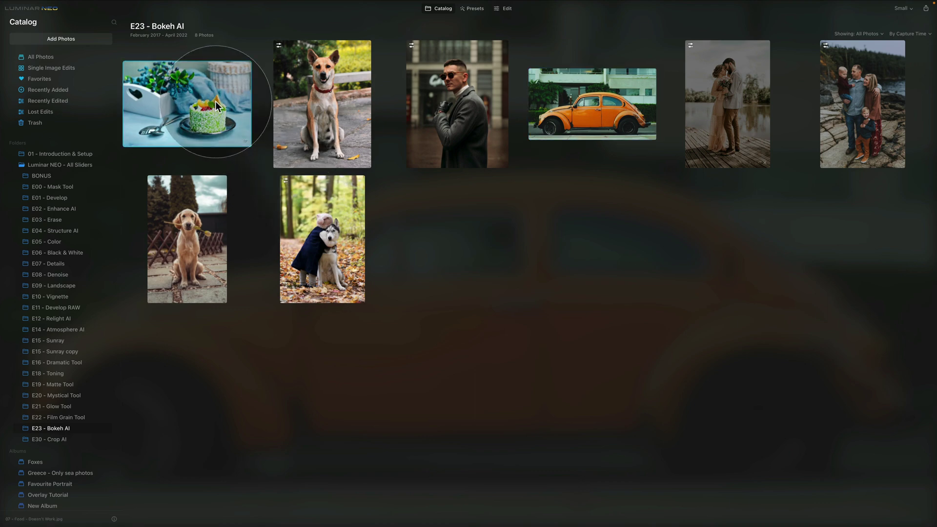
left_click(507, 9)
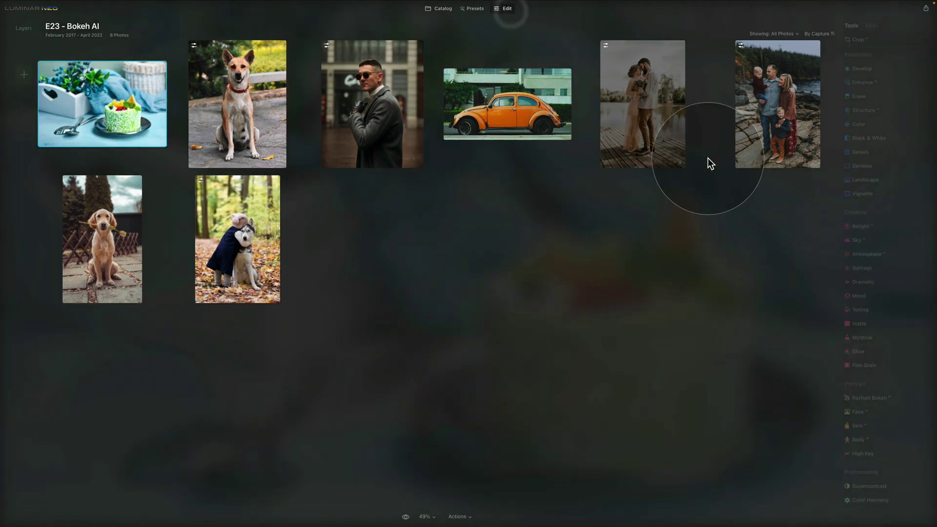
left_click(879, 397)
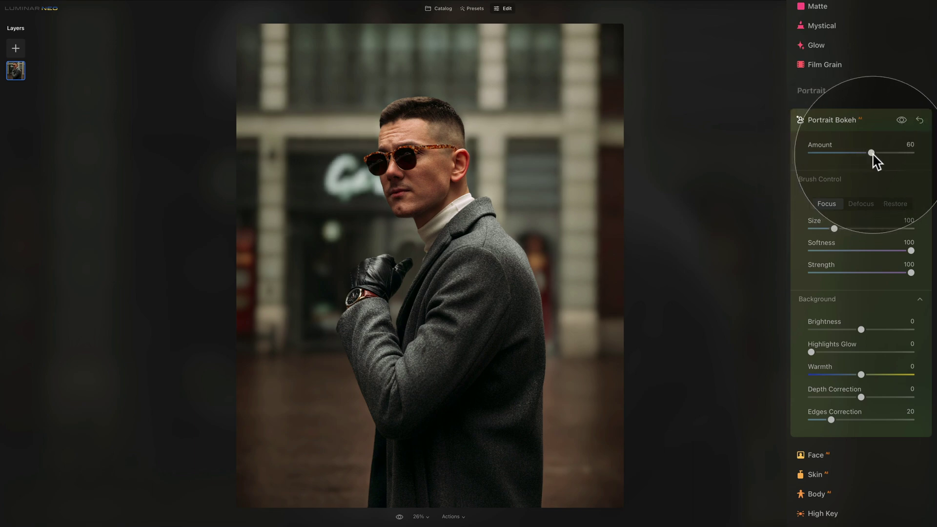
Set the Portrait Bokeh Amount to 66 on the photo of the man in sunglasses and dab Focus on his coat.
left_click(878, 154)
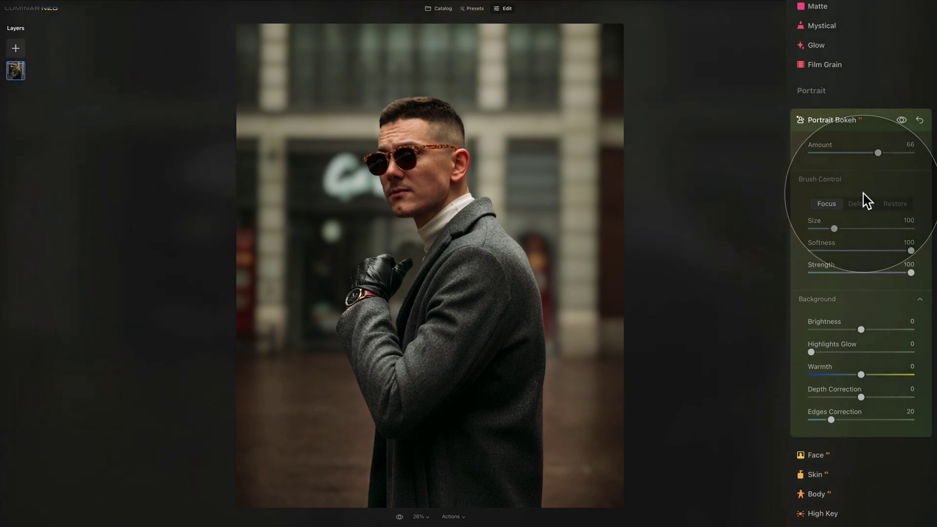
left_click(456, 256)
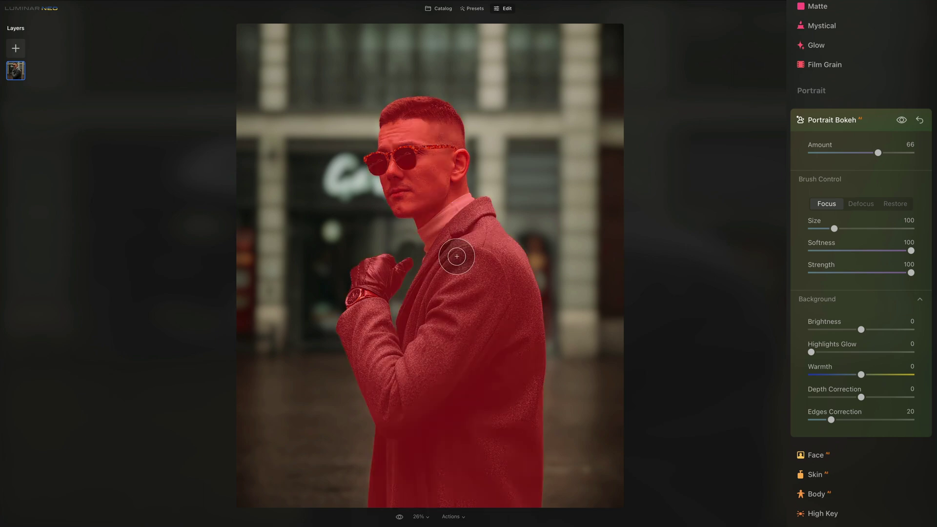